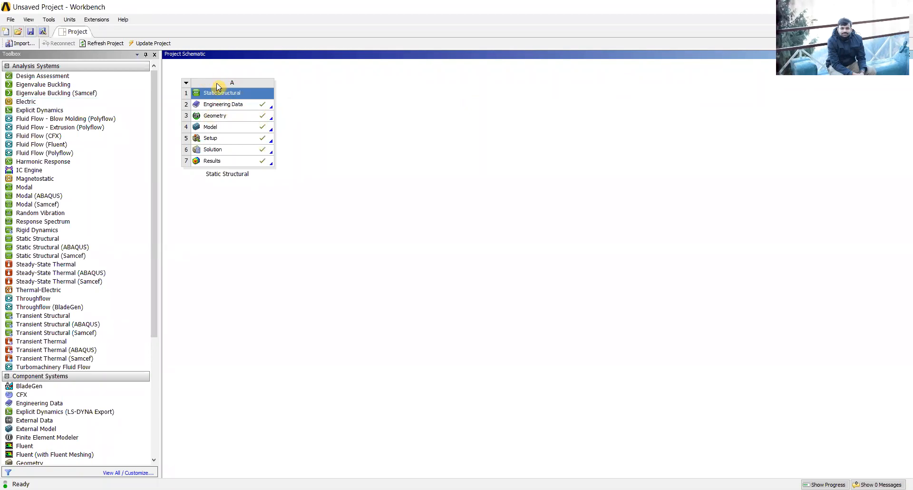
Add a second, standalone Static Structural system to the project schematic beside the existing one, keeping its default name
double_click(222, 117)
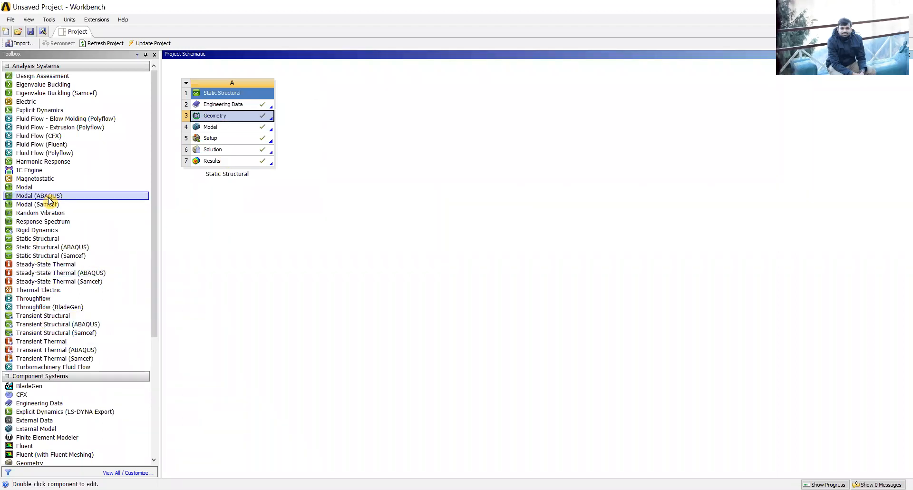
drag(37, 242, 157, 222)
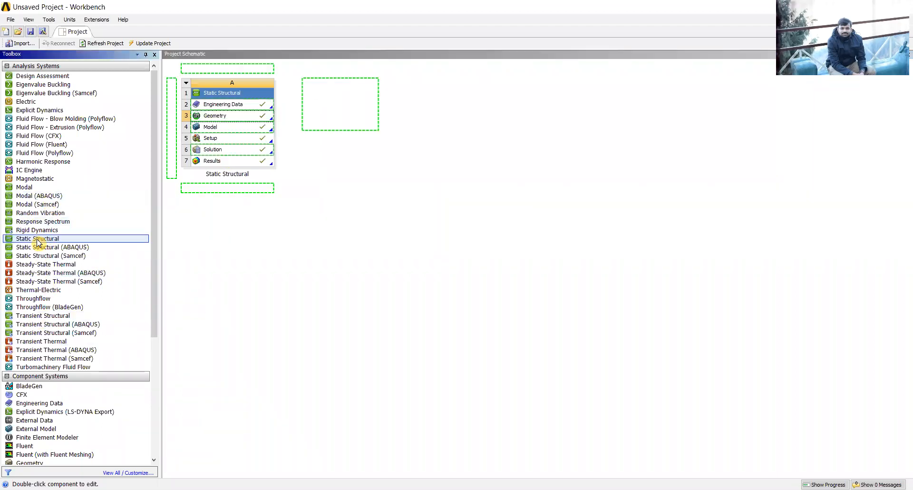
drag(323, 128, 346, 104)
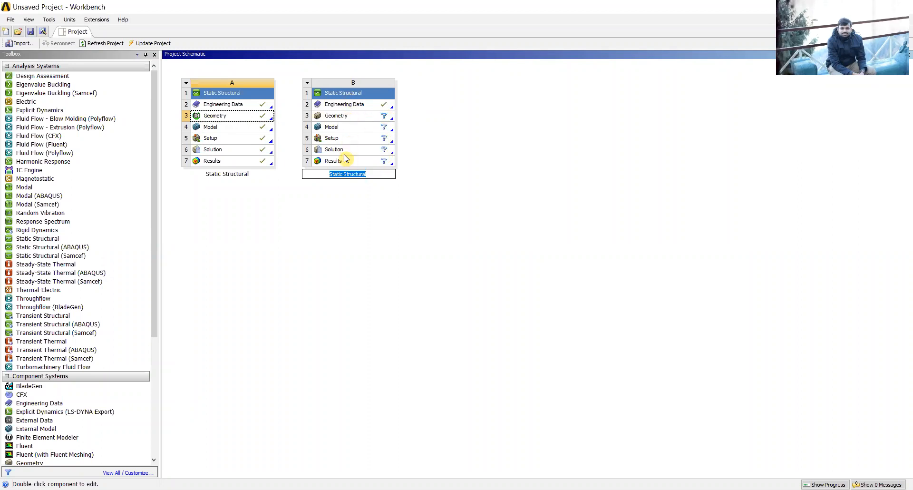
click(484, 144)
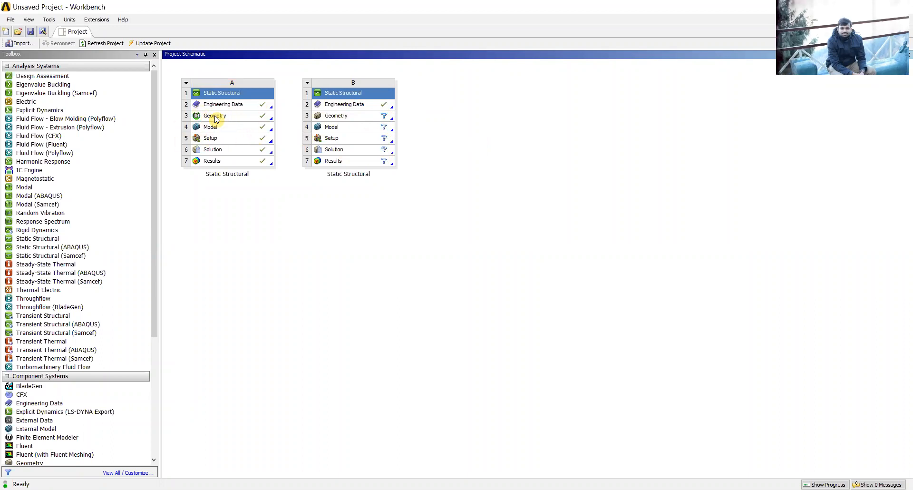
Share the Geometry of Static Structural system A with the Geometry cell of system B
click(350, 120)
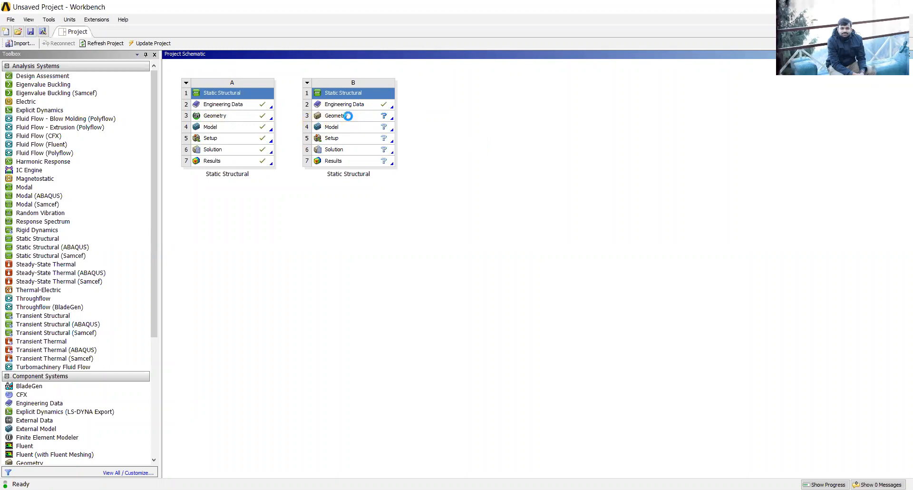
click(463, 177)
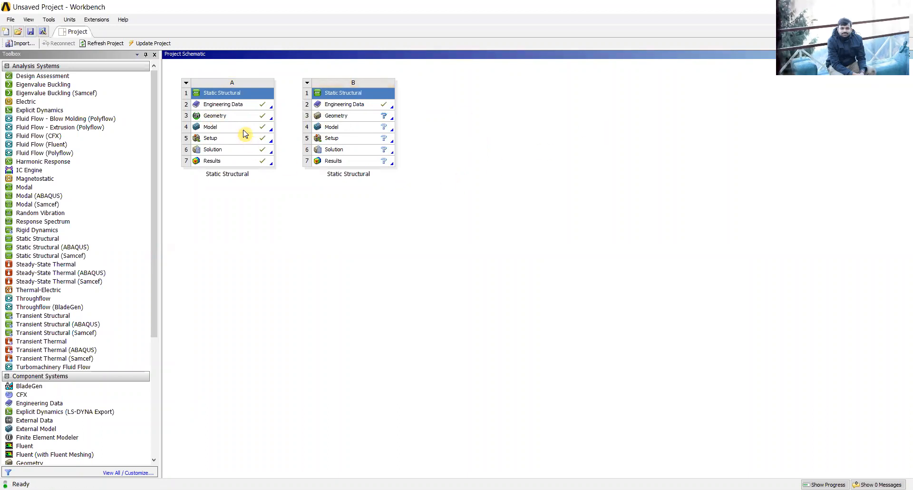
click(224, 118)
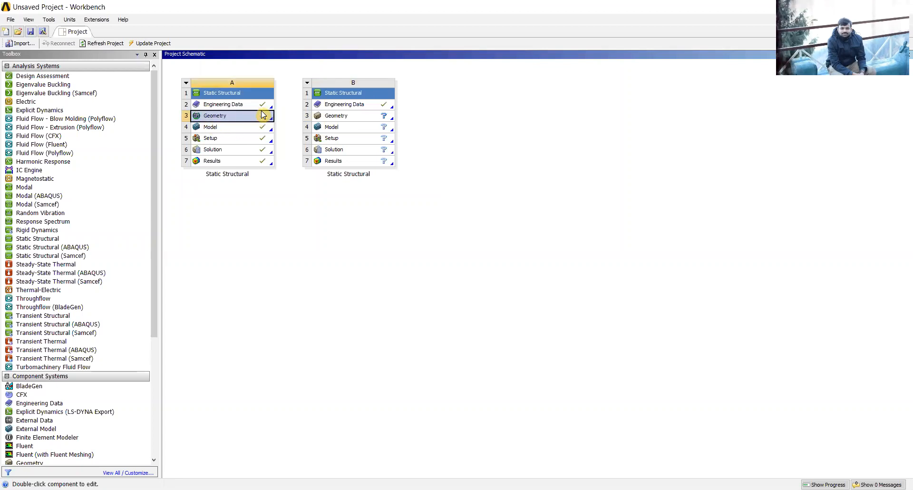
drag(257, 119, 337, 115)
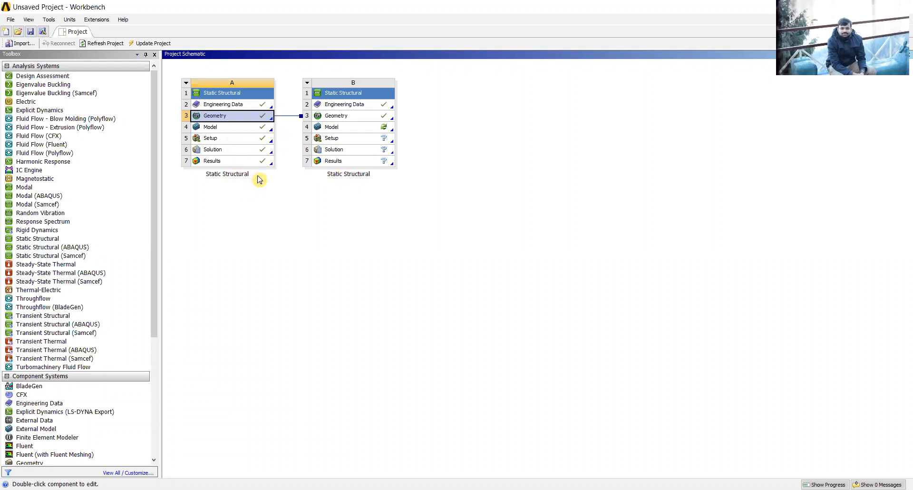
Rename system A to Static Structural 1
click(186, 84)
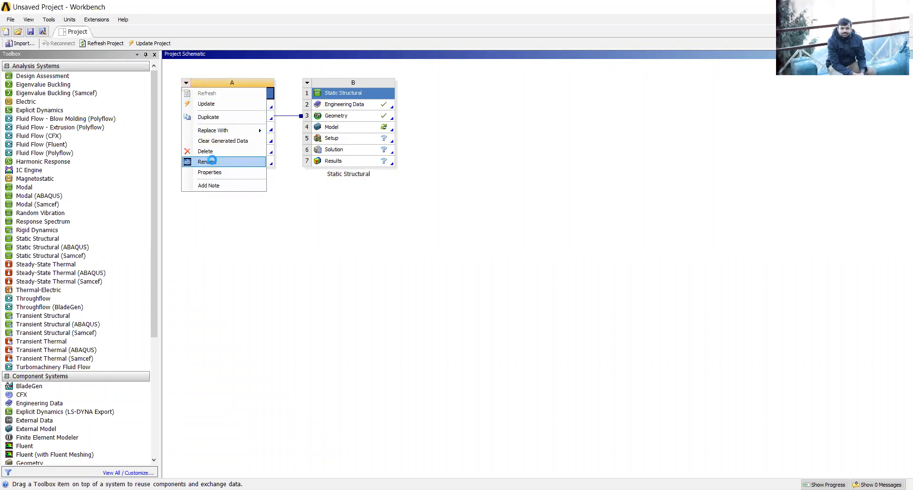
click(212, 161)
click(249, 172)
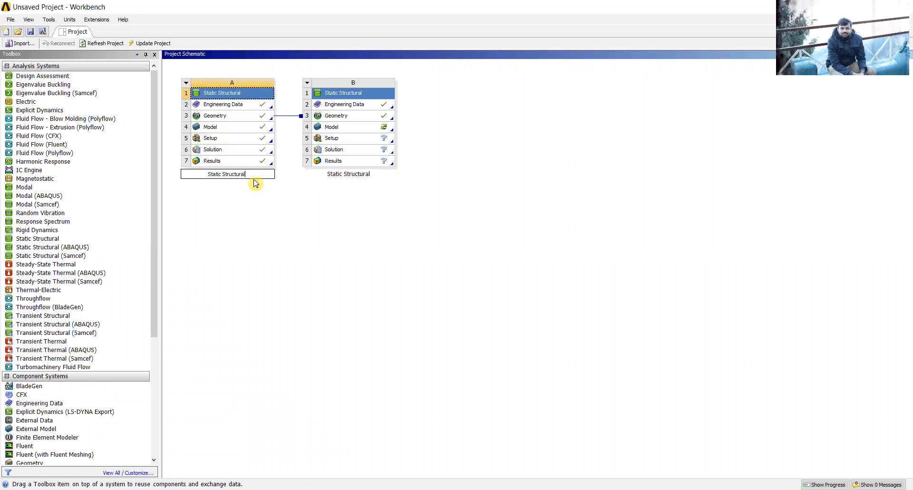
text(1)
key(Return)
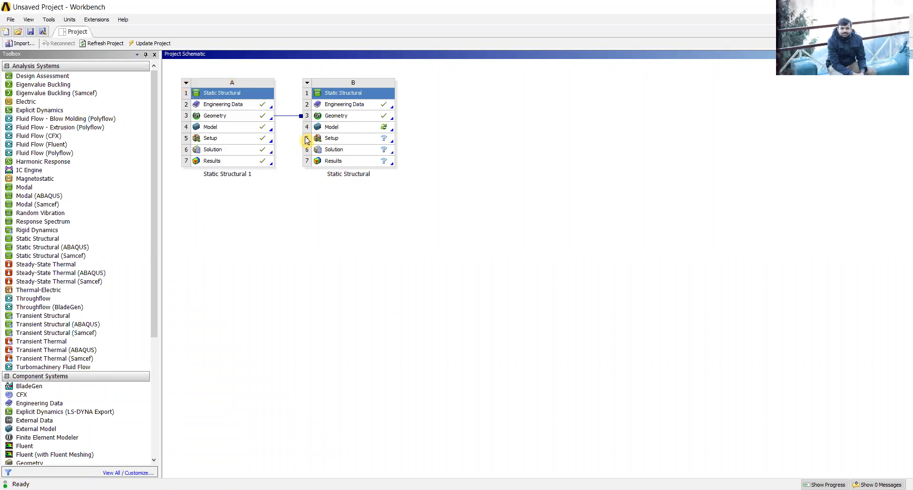
Rename system B to Static Structural 2
click(308, 84)
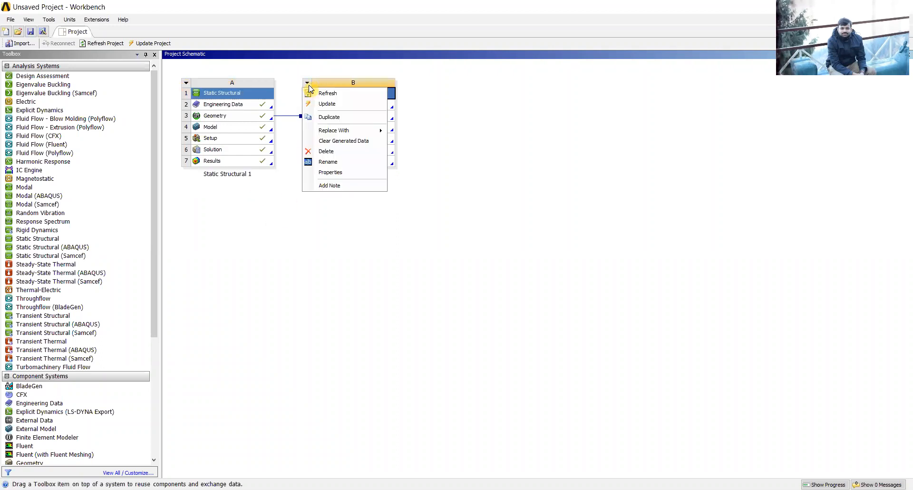
click(330, 161)
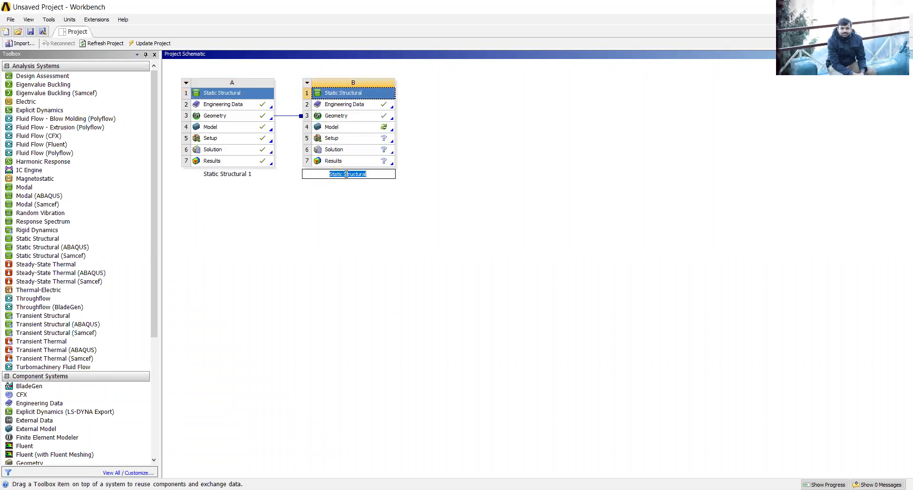
click(383, 174)
text(2)
key(Return)
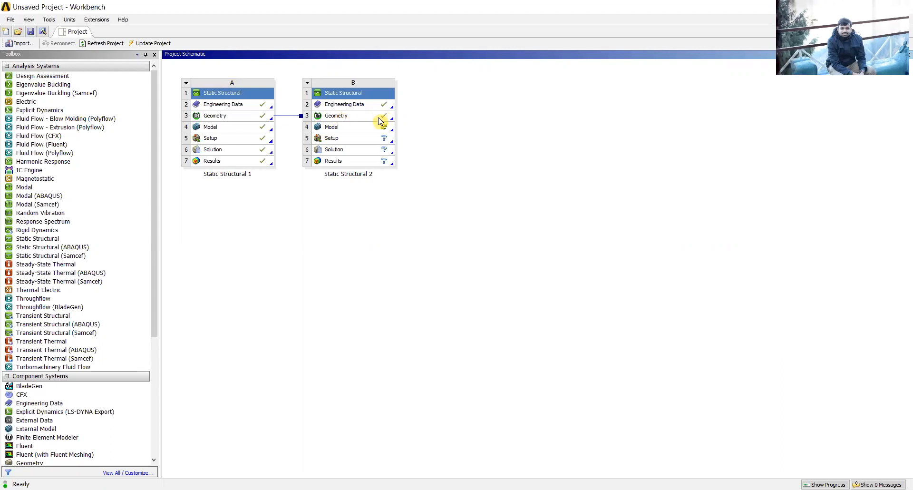
Open the Model of Static Structural 2 for editing in Mechanical
click(339, 130)
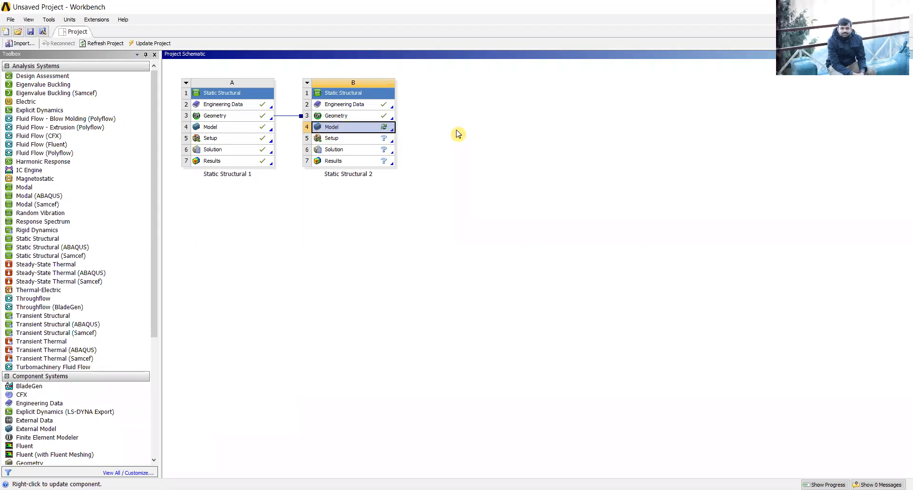
right_click(332, 129)
click(369, 133)
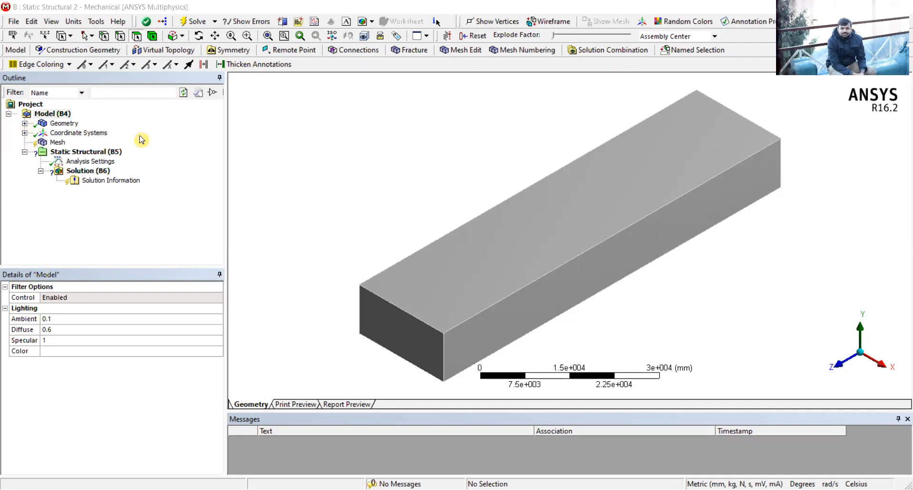
Generate the block's mesh with default settings and show its node and element statistics, collapsing the Display and Defaults details
click(57, 142)
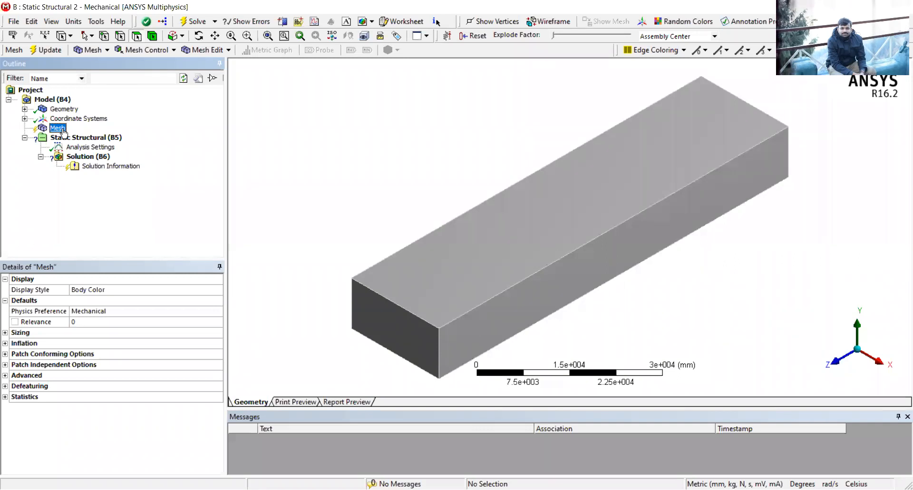
right_click(59, 132)
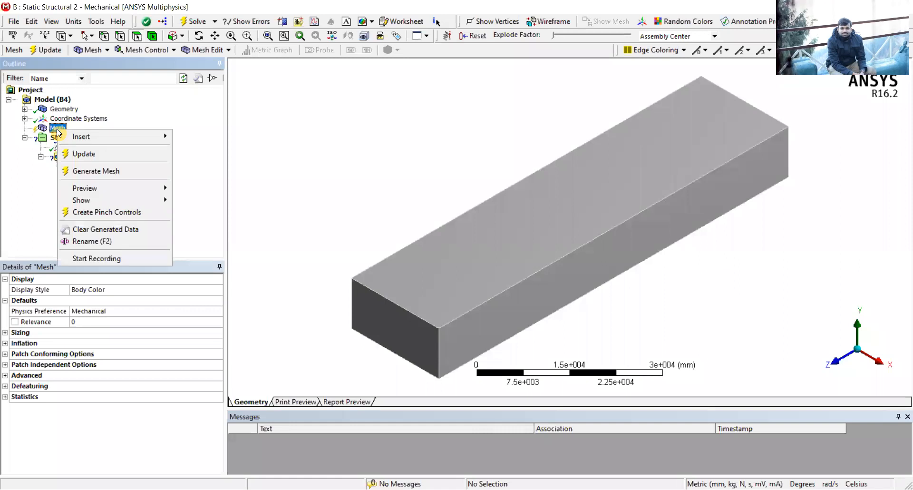
click(105, 177)
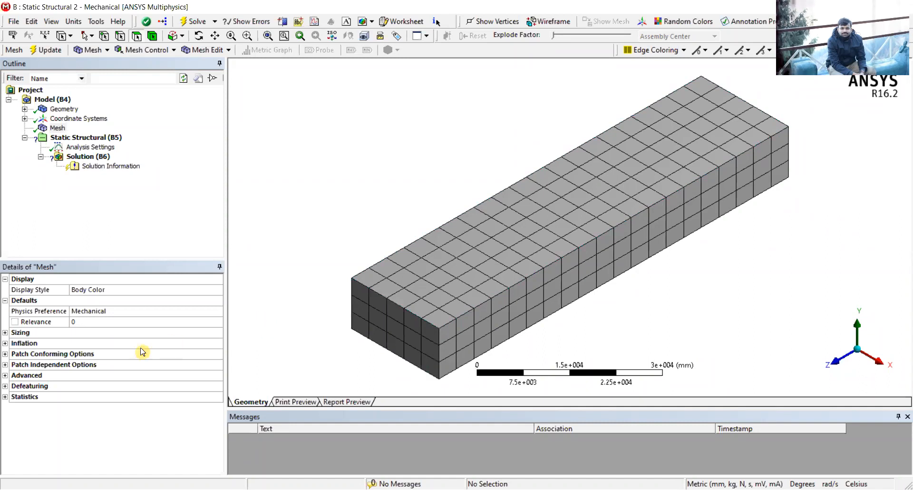
click(5, 396)
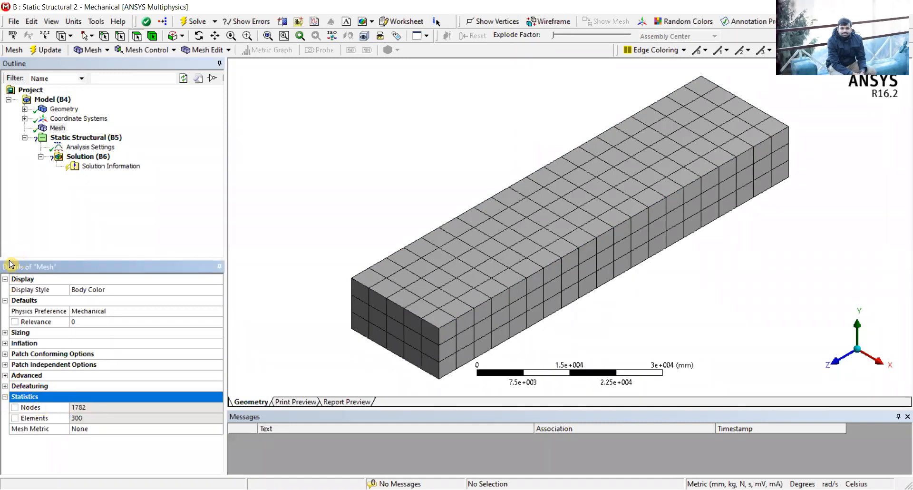
click(6, 396)
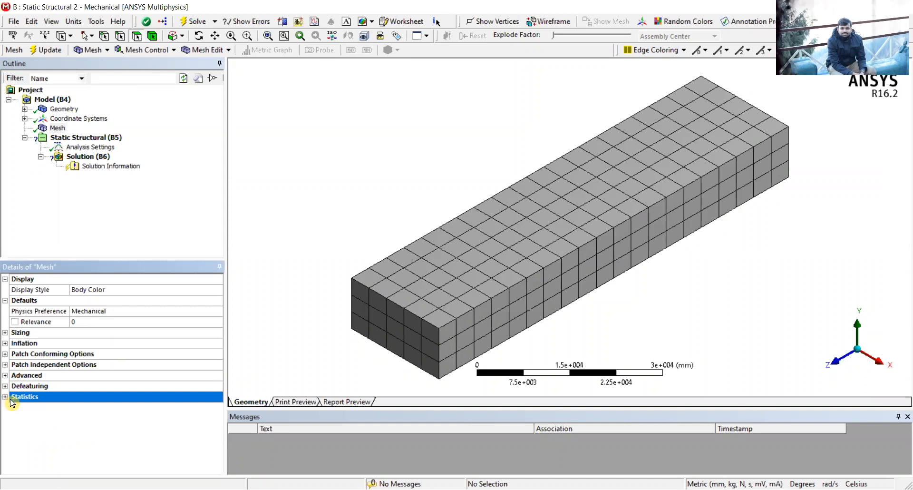
double_click(15, 300)
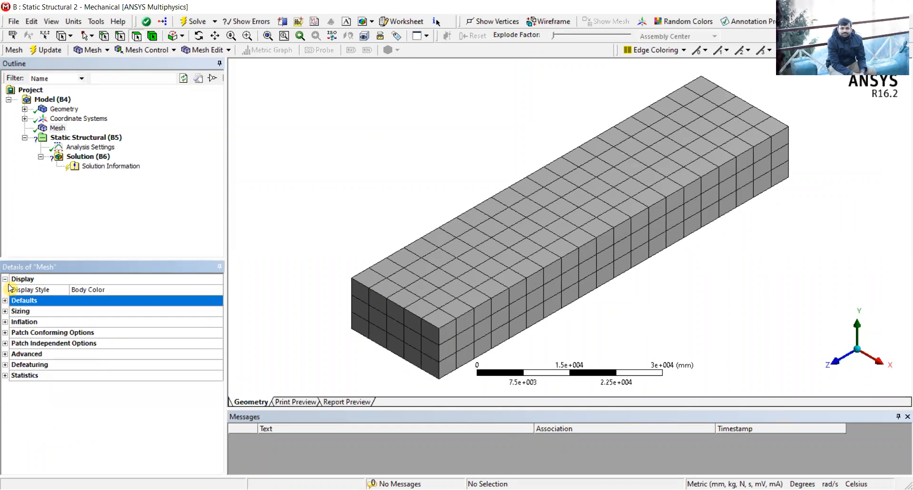
double_click(14, 279)
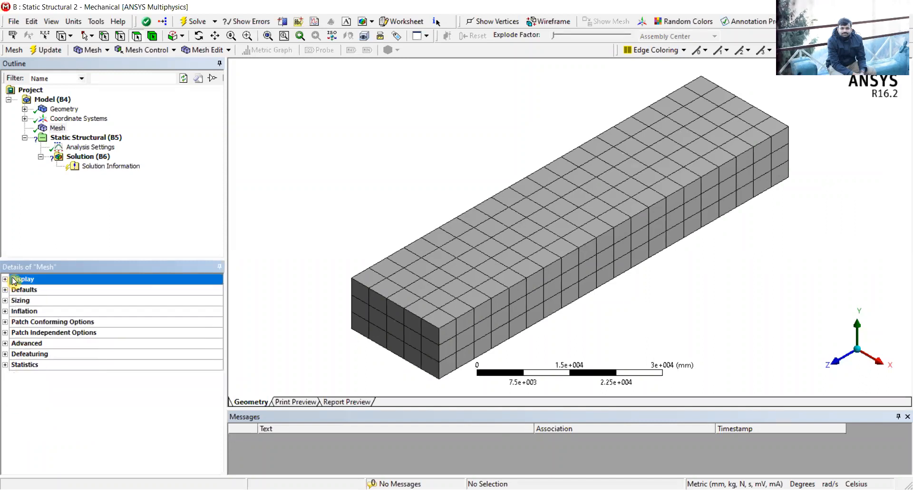
click(6, 365)
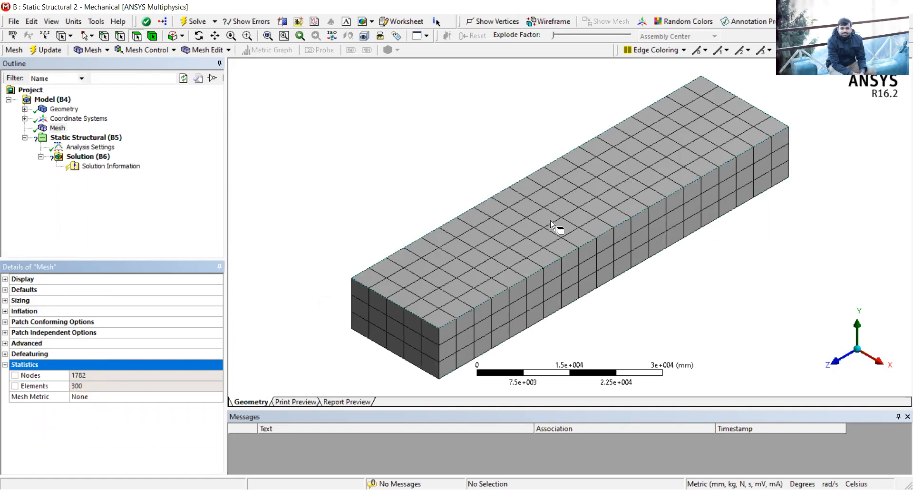
Set the mesh sizing's Relevance Center to Medium and update the mesh
click(5, 301)
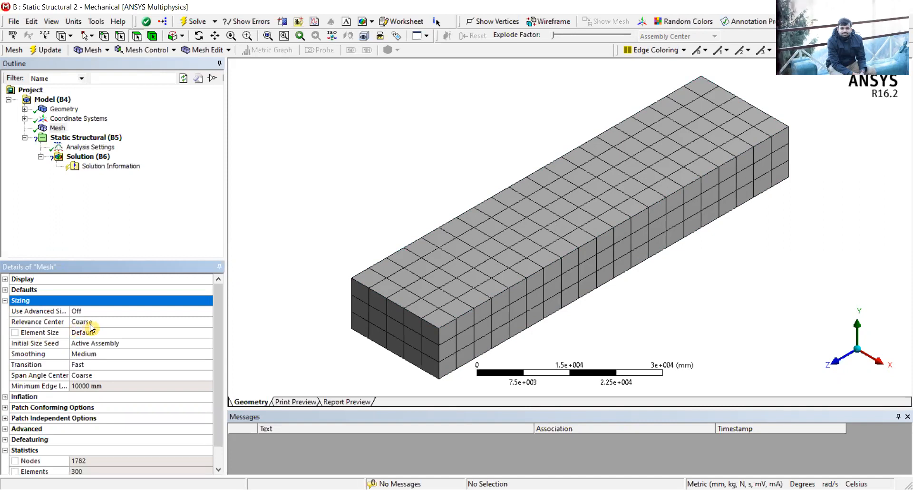
click(135, 334)
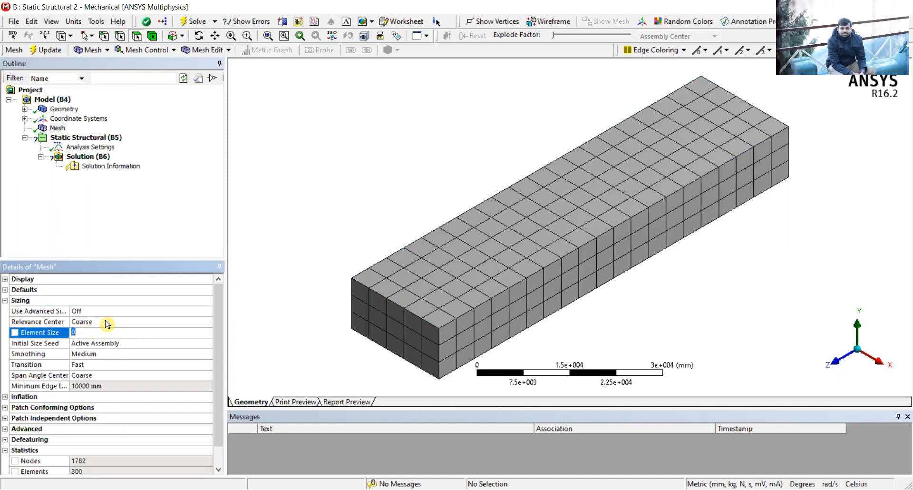
click(116, 323)
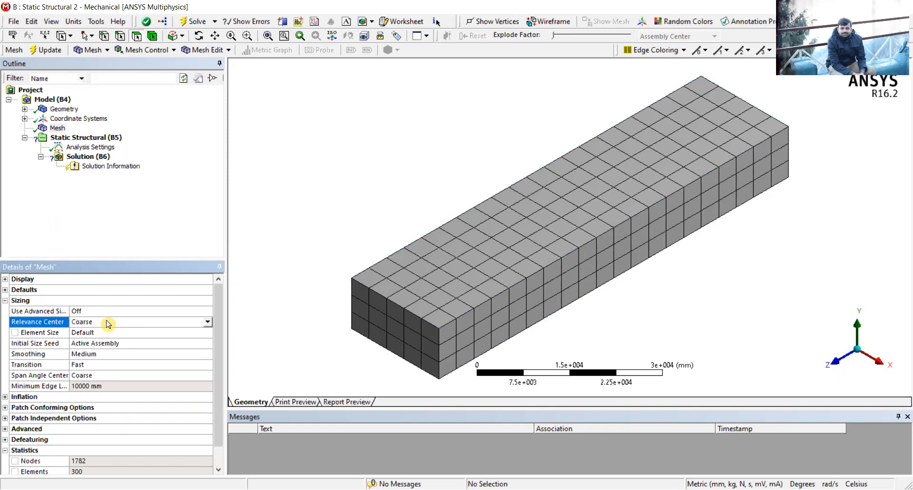
click(207, 321)
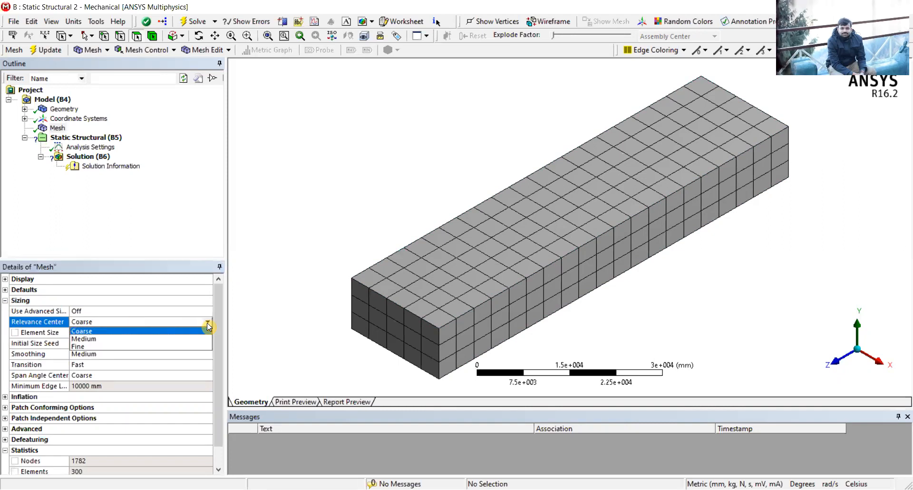
click(99, 340)
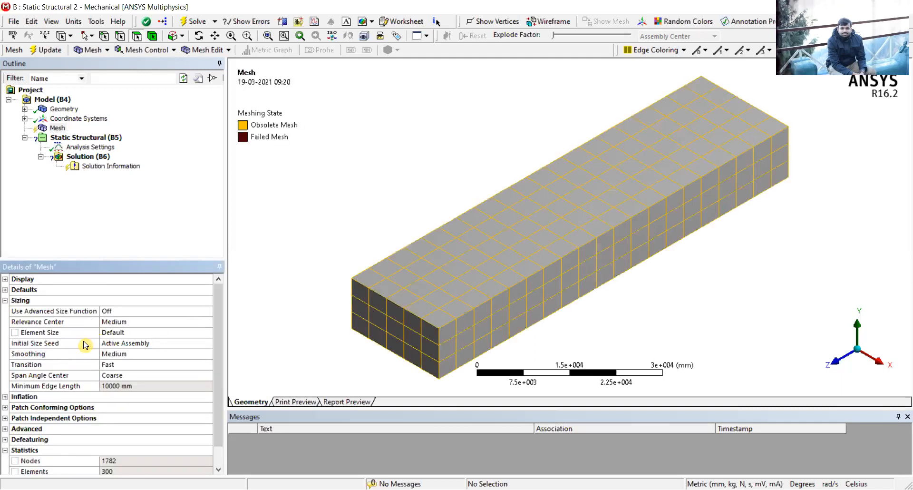
right_click(58, 129)
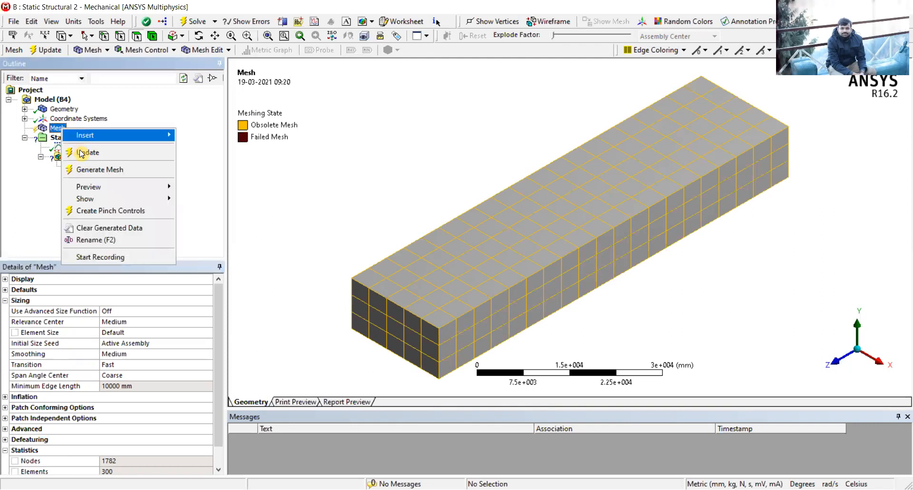
click(105, 154)
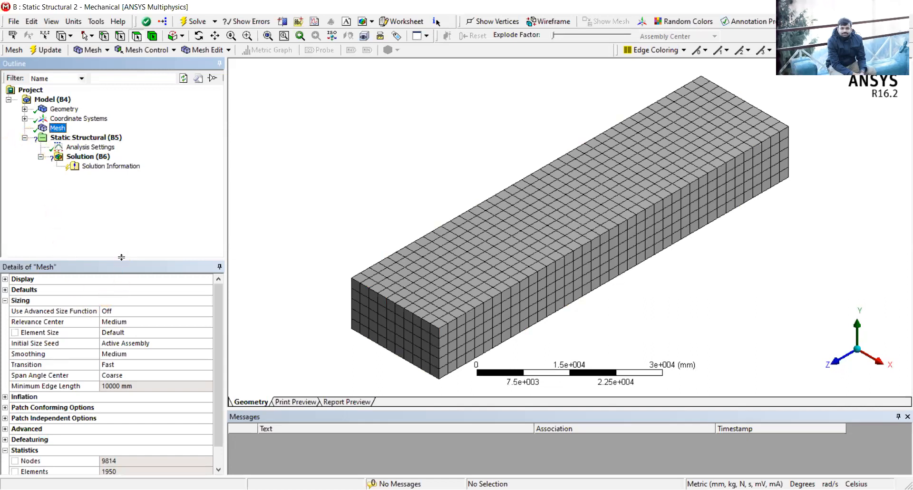
Examine the refined mesh's node and element statistics with the Sizing details collapsed, and switch back to the Workbench project schematic
drag(121, 258, 120, 231)
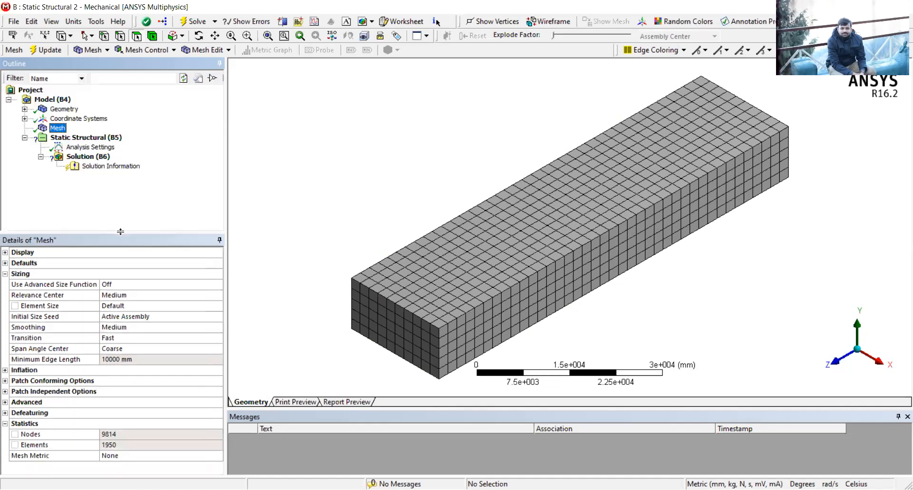
click(6, 274)
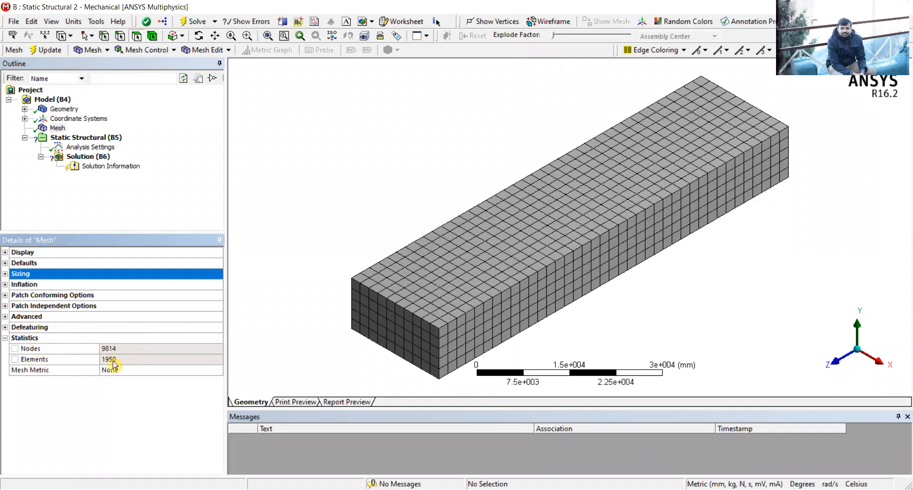
drag(226, 161, 204, 161)
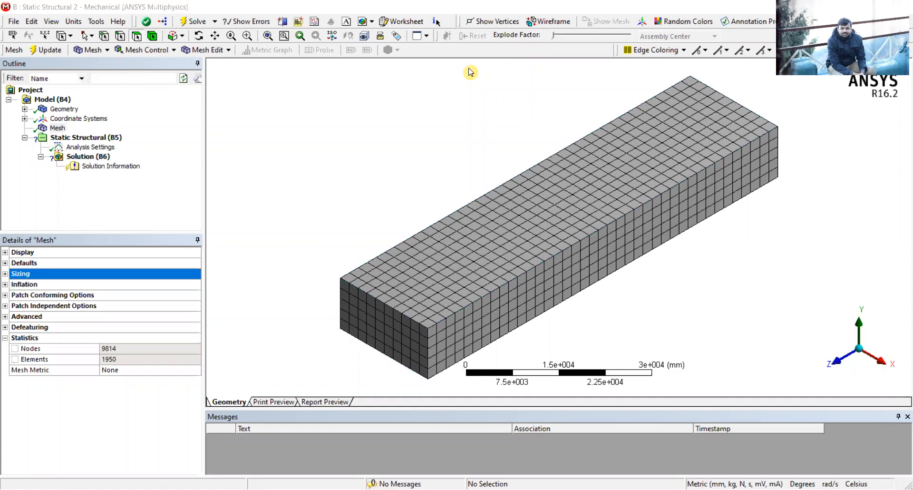
key(alt+Tab)
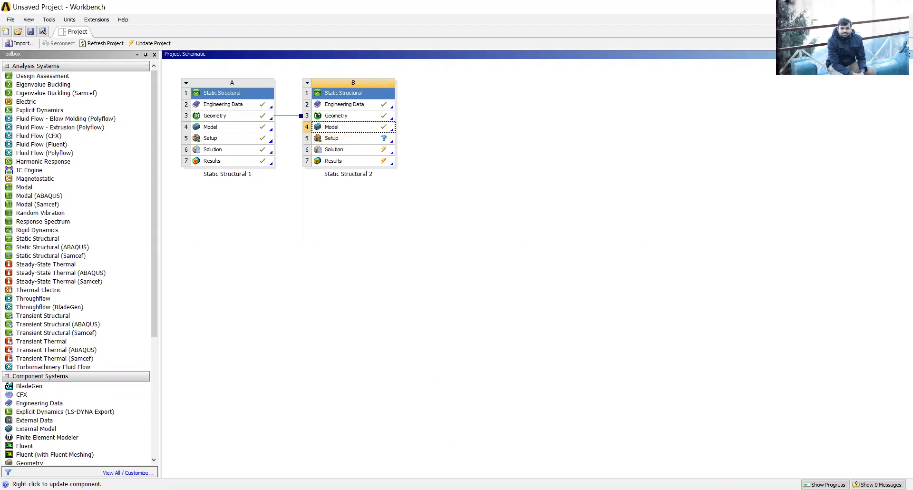
Return to the Static Structural 2 model in Mechanical and collapse the mesh's Statistics details
click(340, 118)
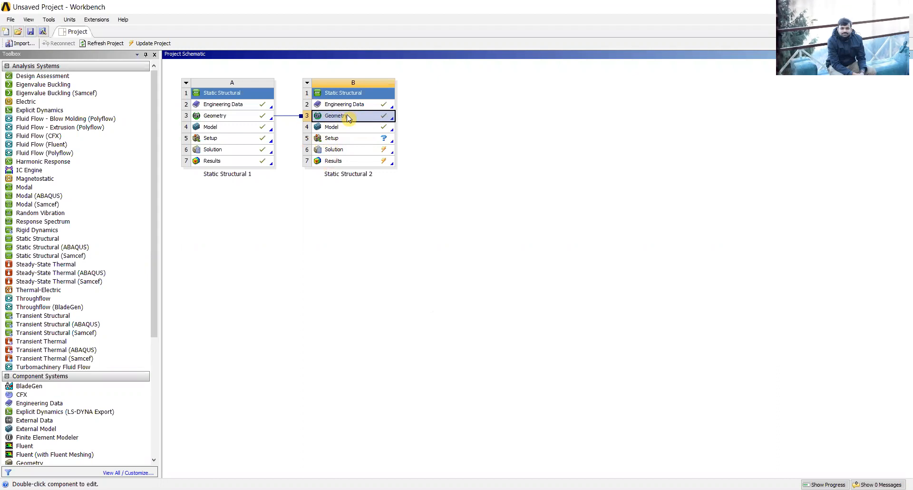
click(327, 127)
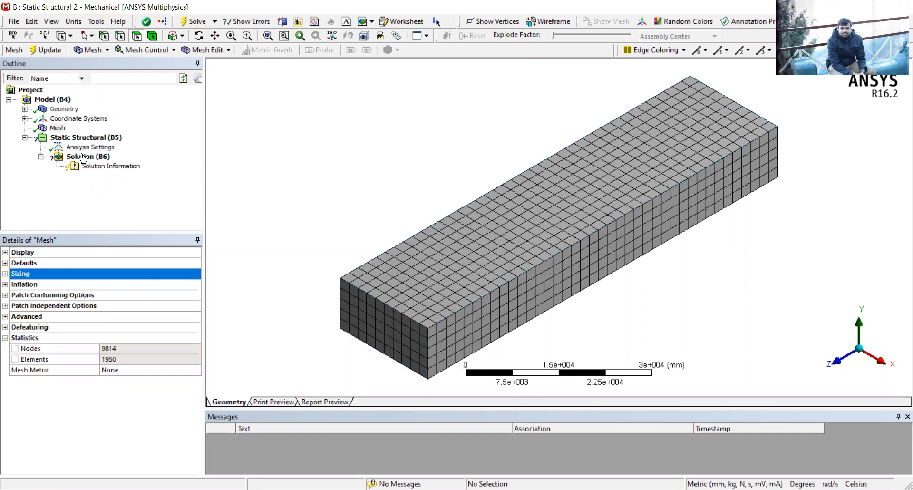
click(5, 338)
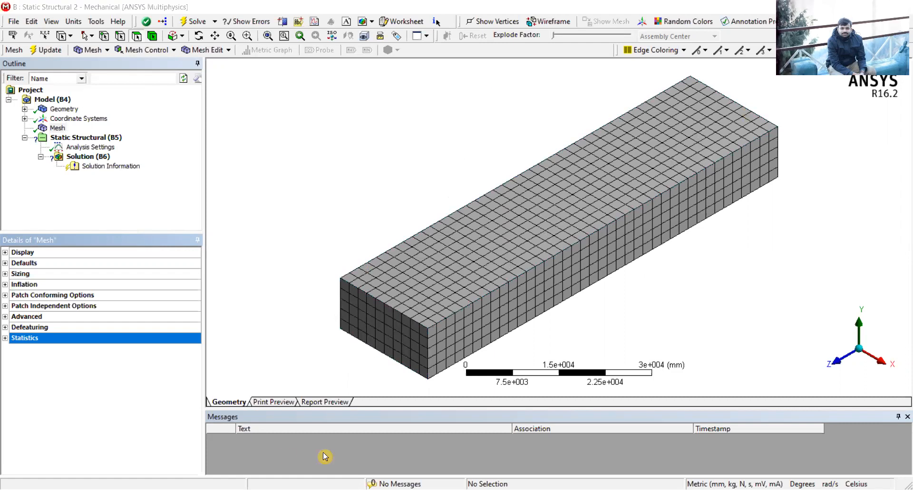
Insert a Fixed Support into the Static Structural analysis
mouse_move(342, 203)
middle_down()
mouse_move(322, 187)
mouse_move(328, 196)
middle_up()
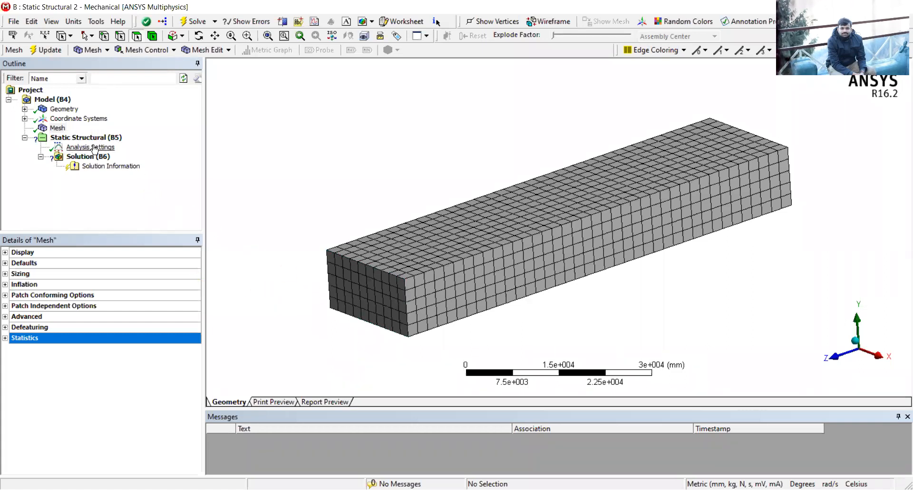
click(88, 150)
right_click(87, 149)
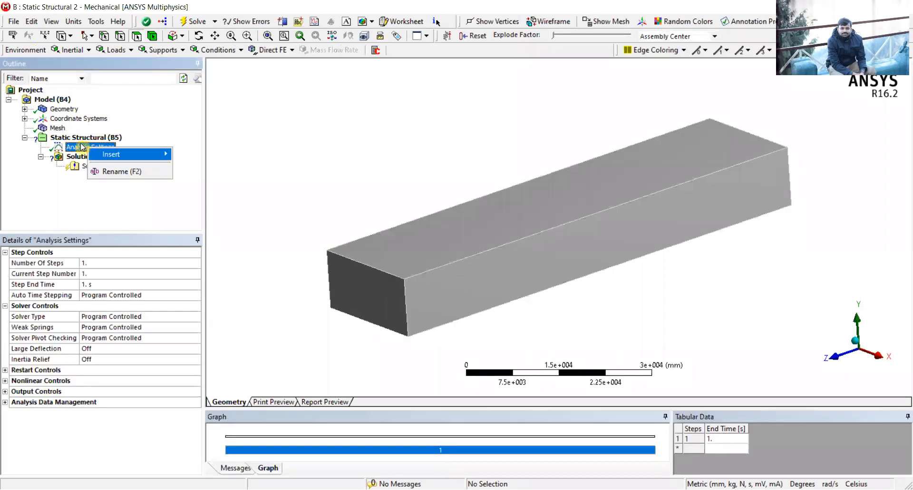
mouse_move(140, 157)
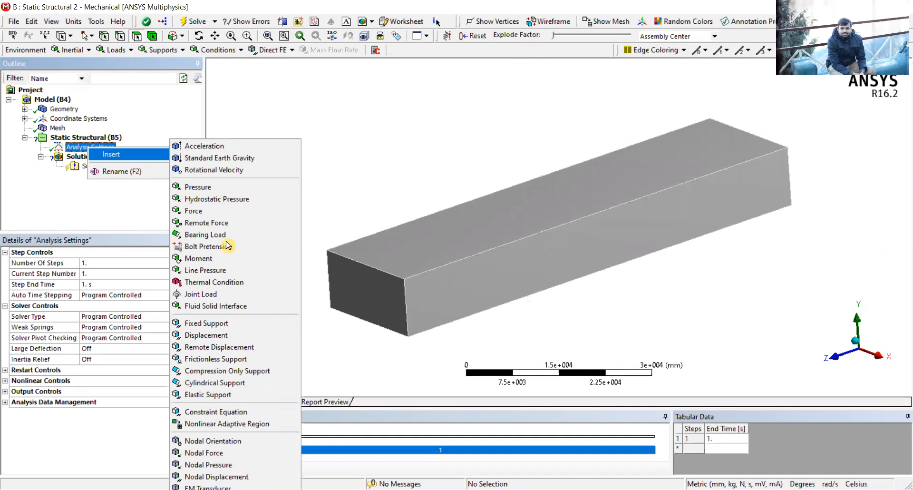
click(215, 327)
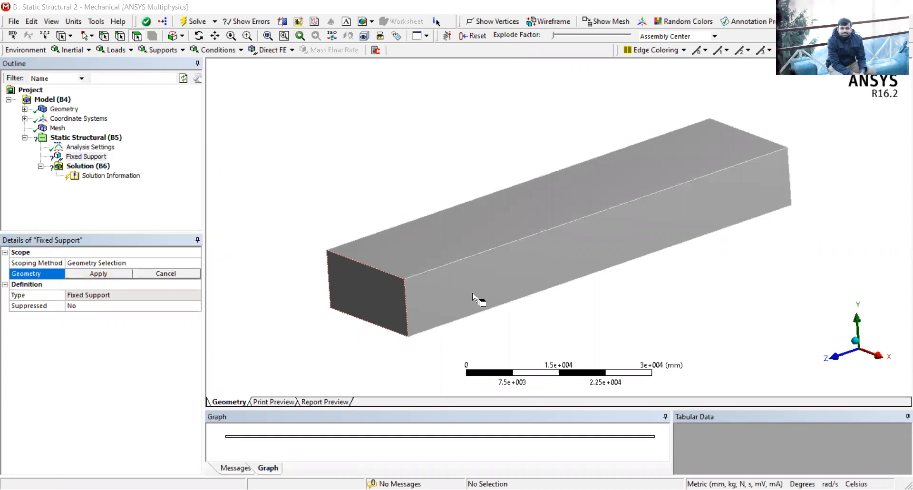
Try out face, edge and vertex selection on the block for the fixed support, and clear the selection
click(472, 292)
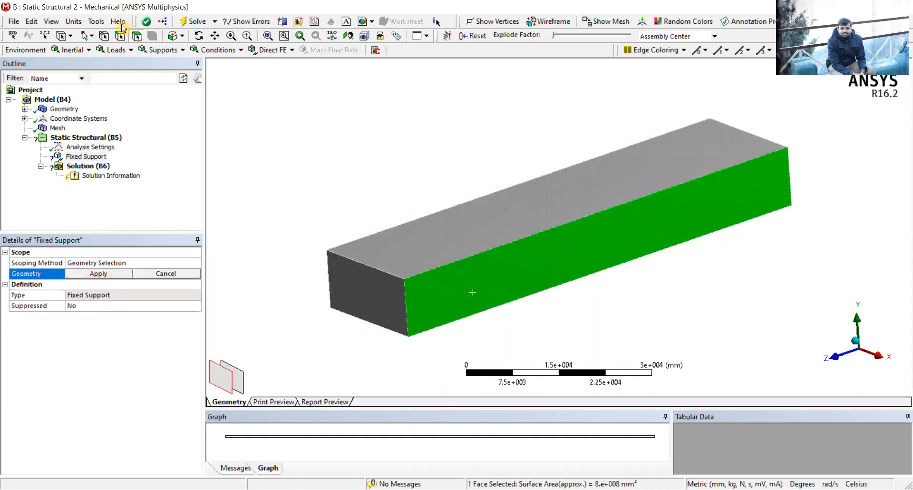
click(245, 200)
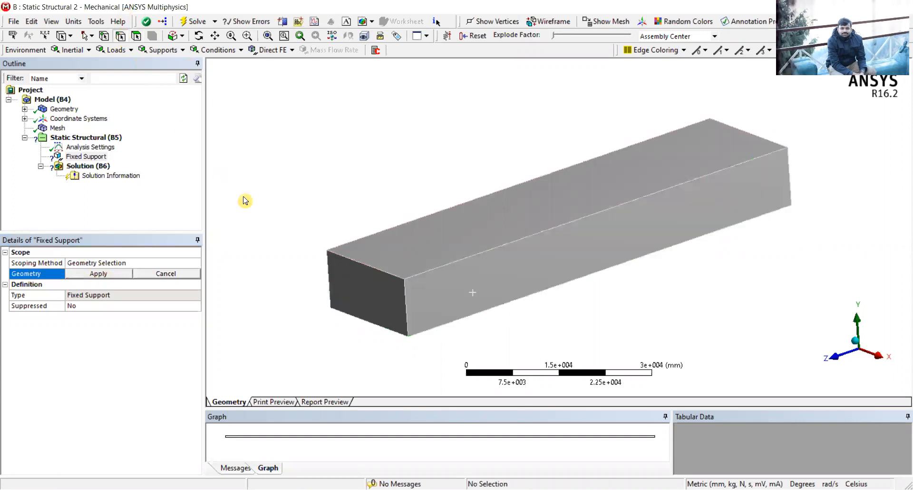
click(370, 265)
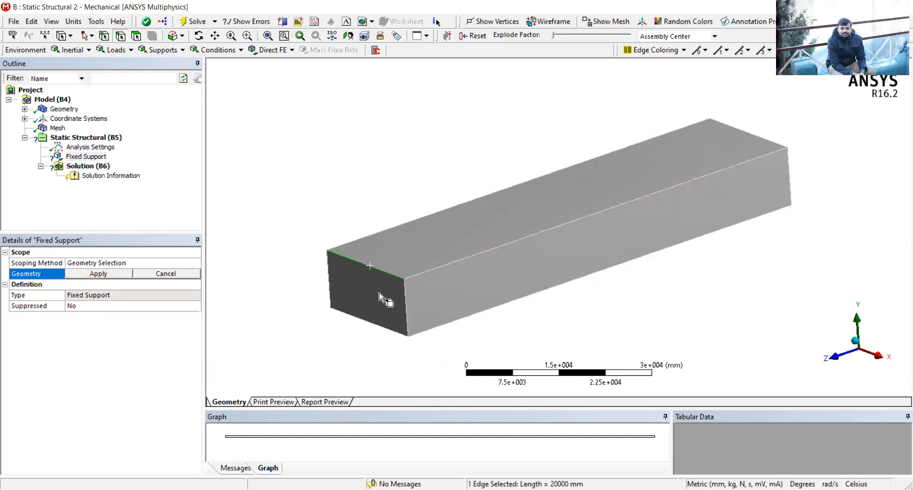
click(461, 261)
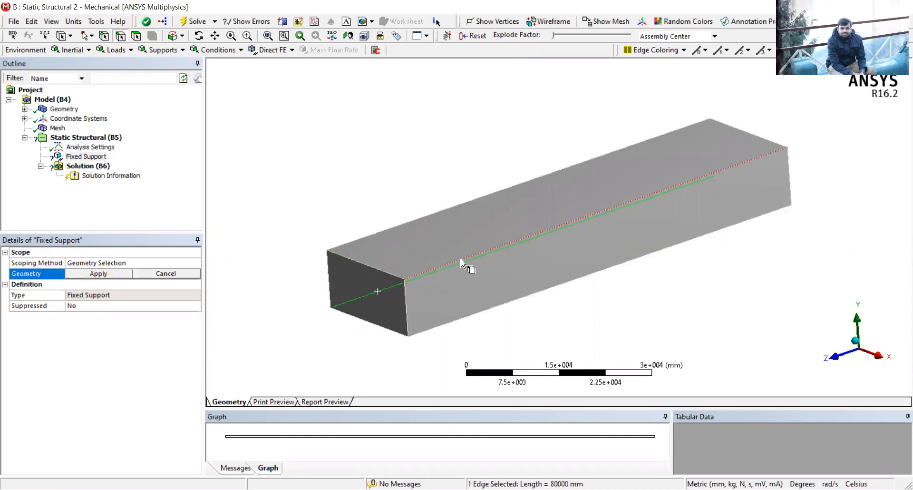
click(479, 317)
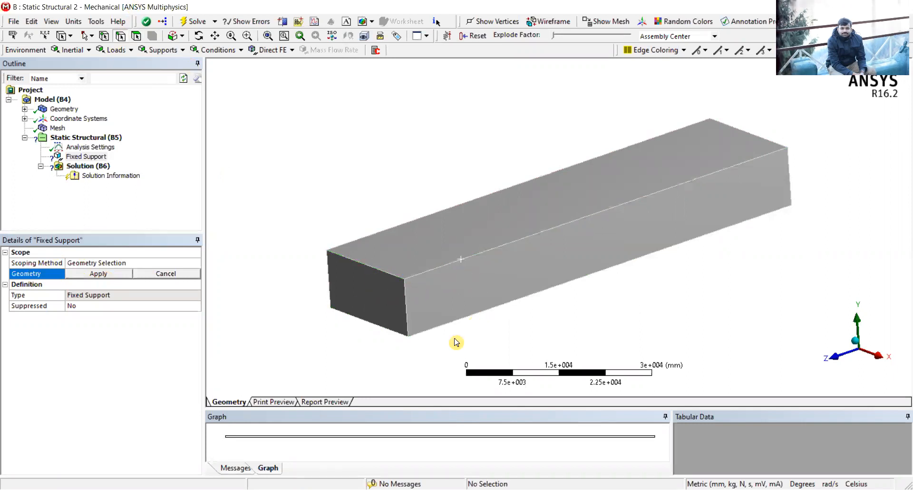
click(104, 35)
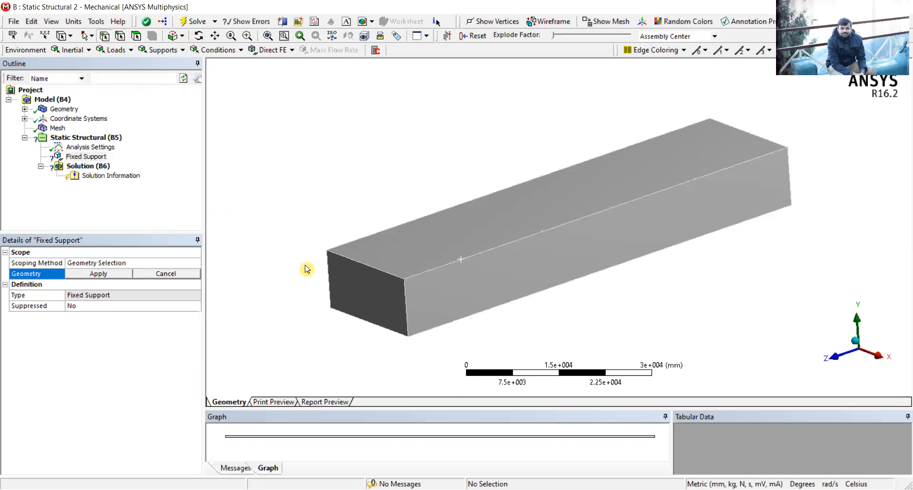
click(327, 251)
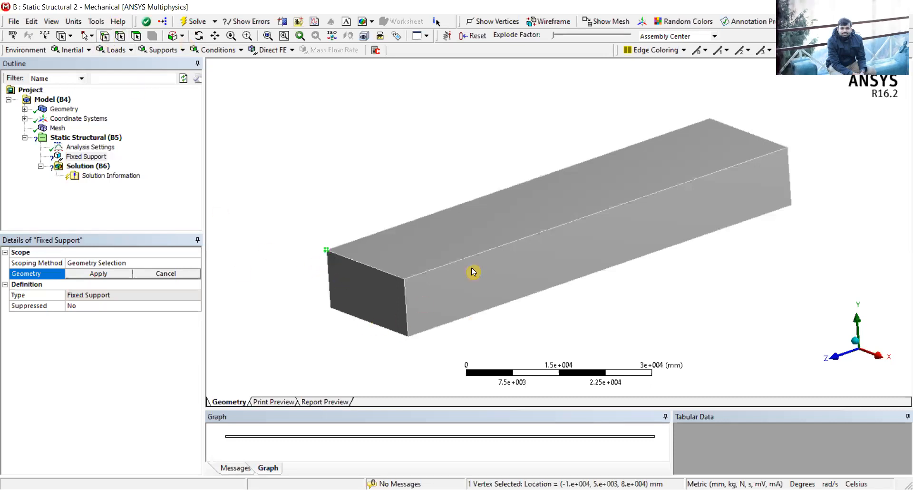
click(788, 148)
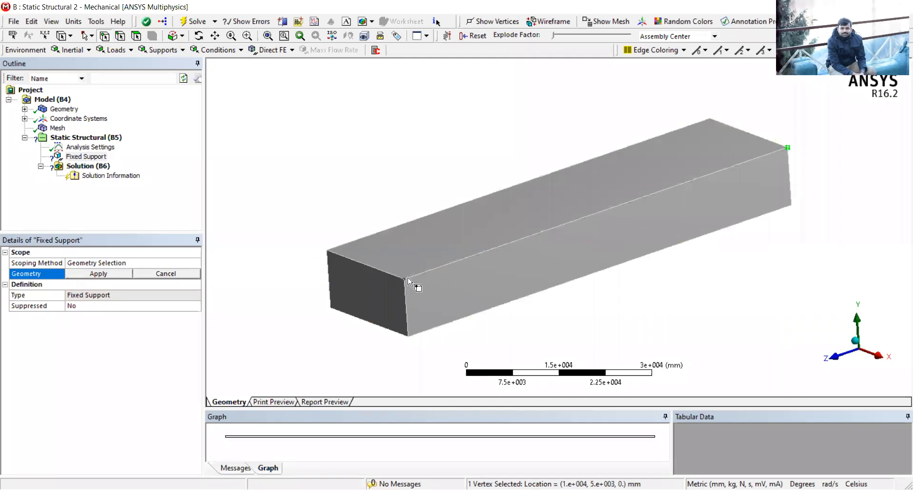
click(326, 250)
click(304, 196)
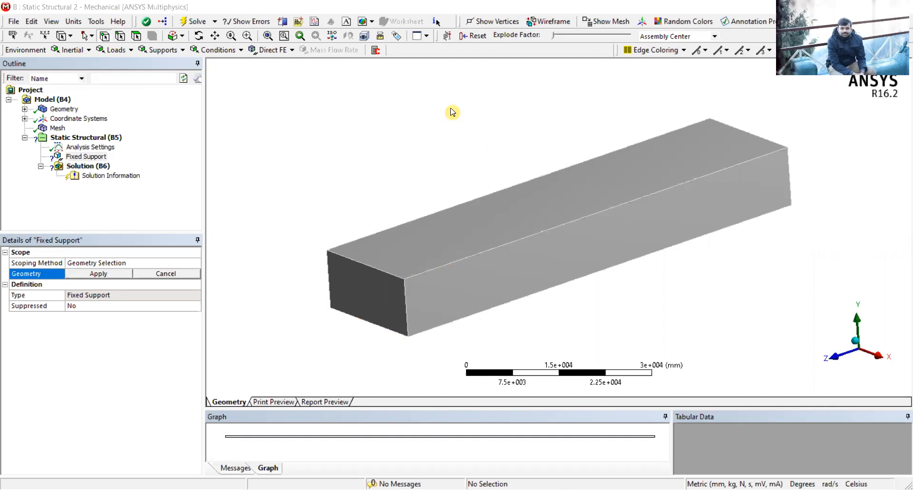
Apply the fixed support to the block's small end face on the positive Z side
scroll(466, 184, up, 1)
middle_drag(451, 179, 466, 195)
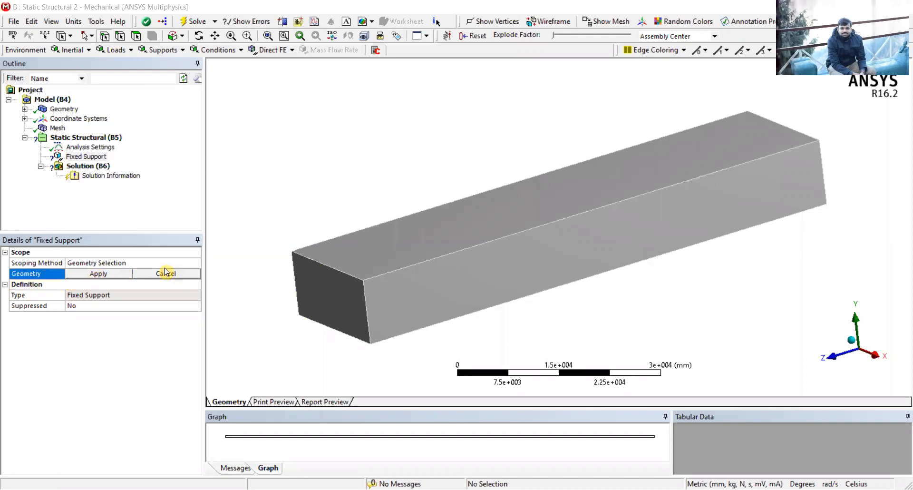
click(137, 36)
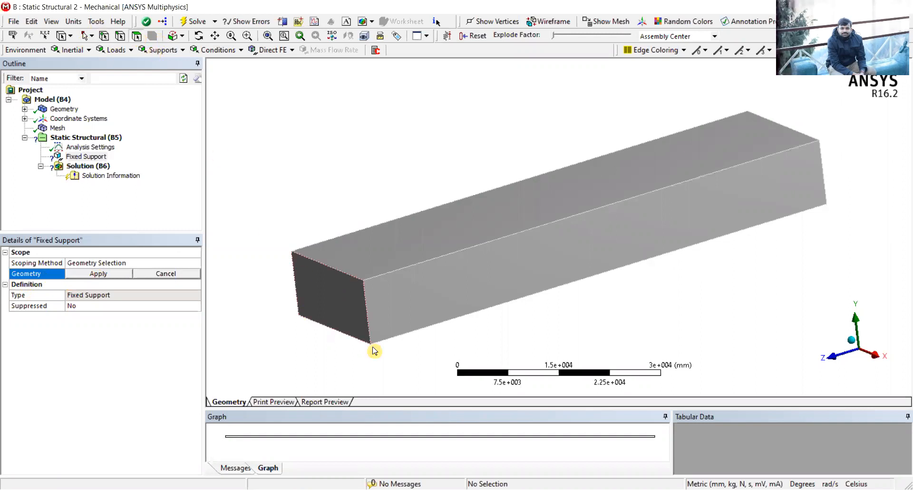
click(331, 295)
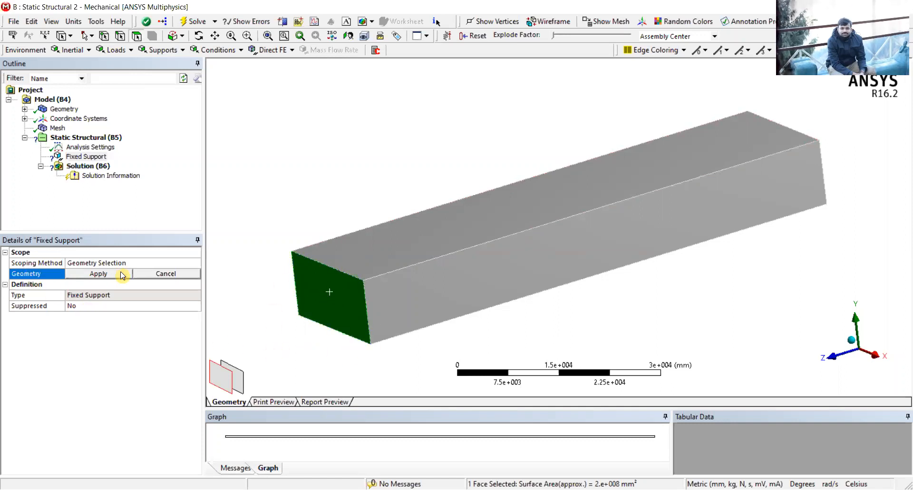
click(98, 274)
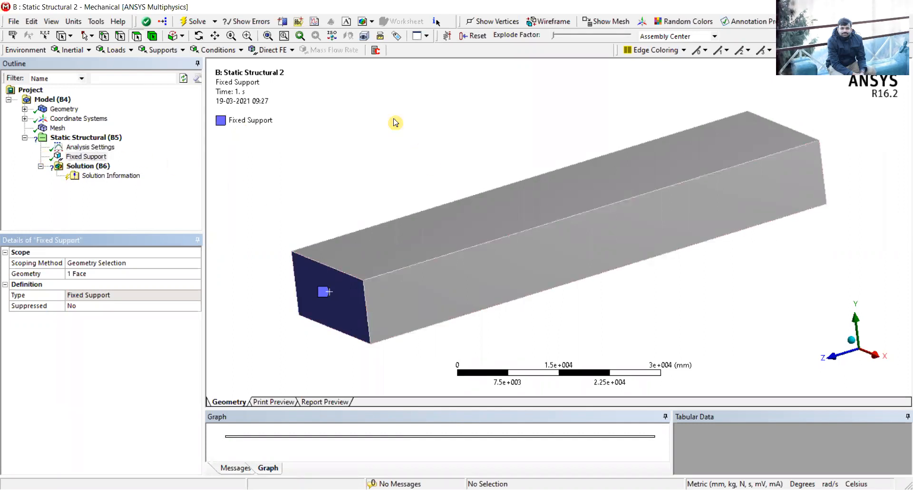
Insert a Force load and apply it to the block's free end face opposite the fixed support
middle_drag(398, 166, 470, 179)
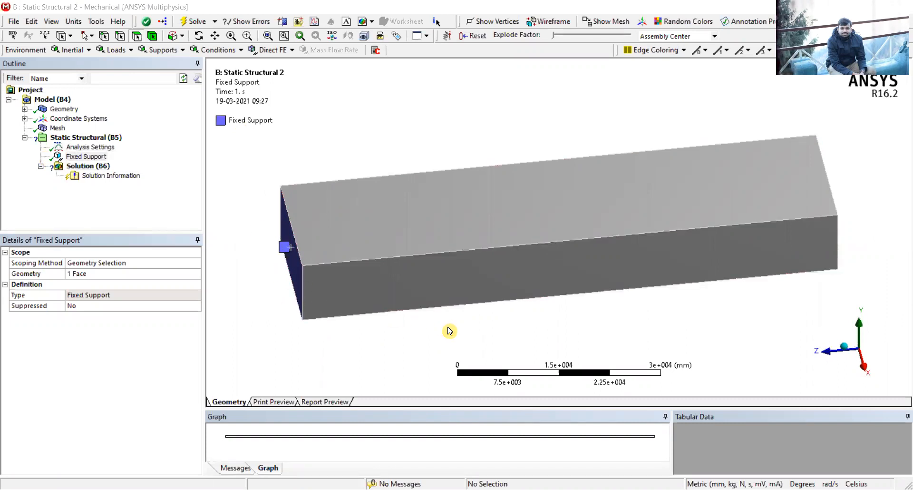
middle_drag(383, 312, 412, 328)
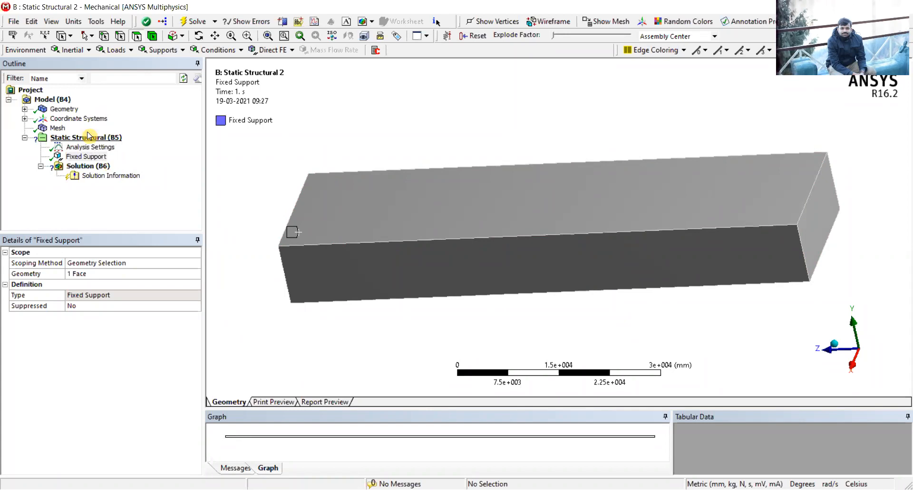
right_click(77, 139)
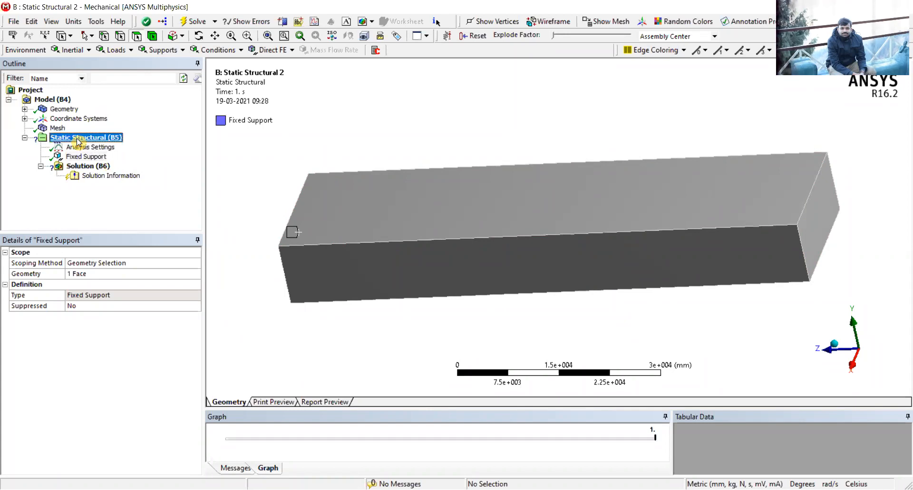
mouse_move(159, 147)
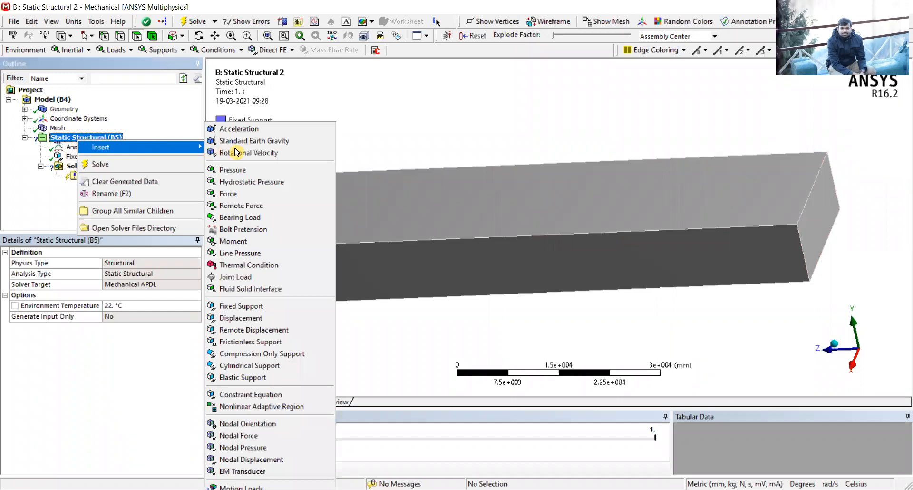
click(251, 198)
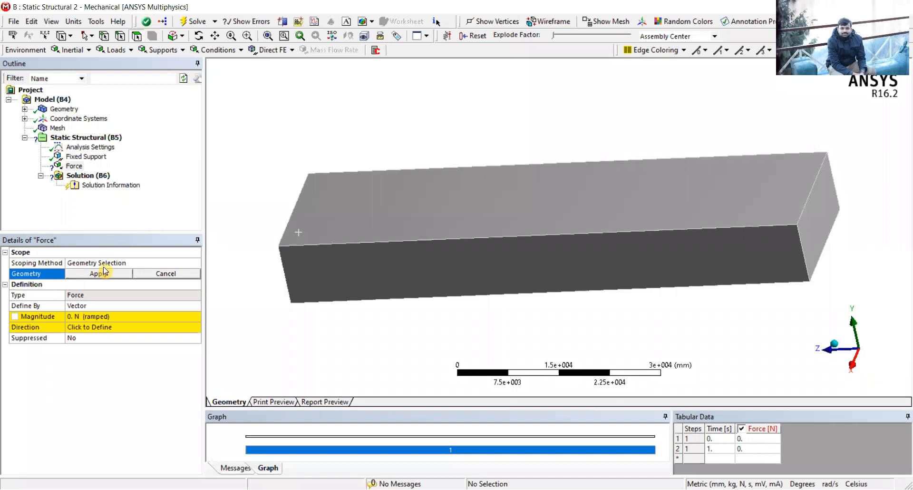
click(136, 38)
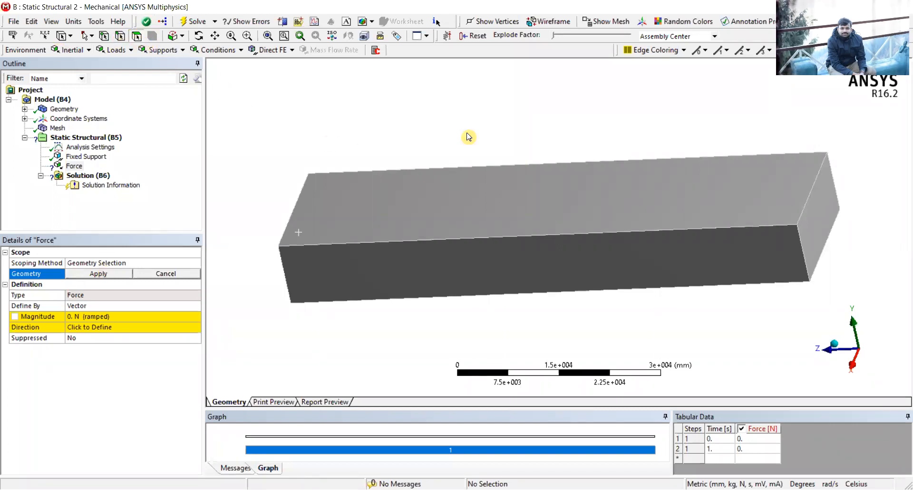
click(817, 218)
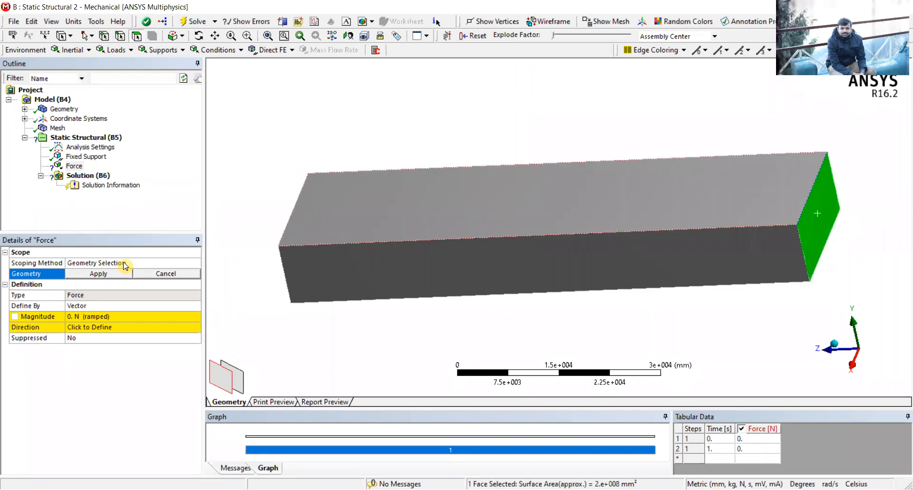
click(96, 275)
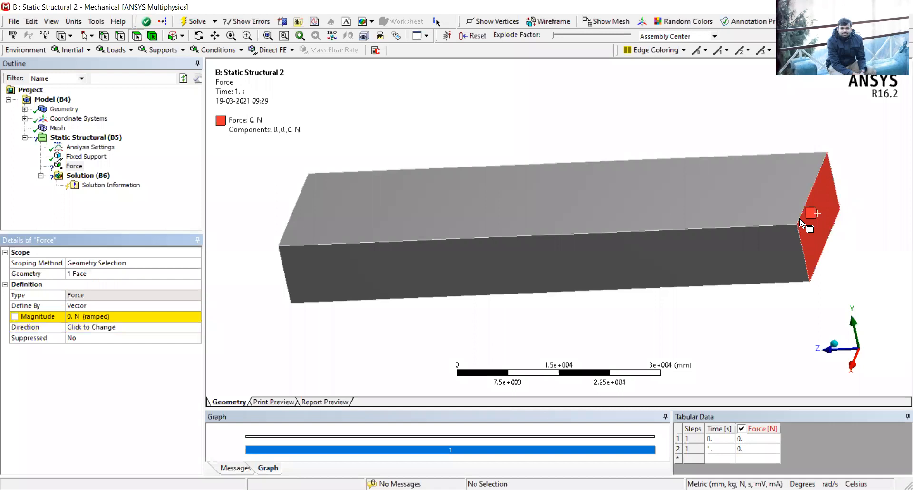
click(849, 253)
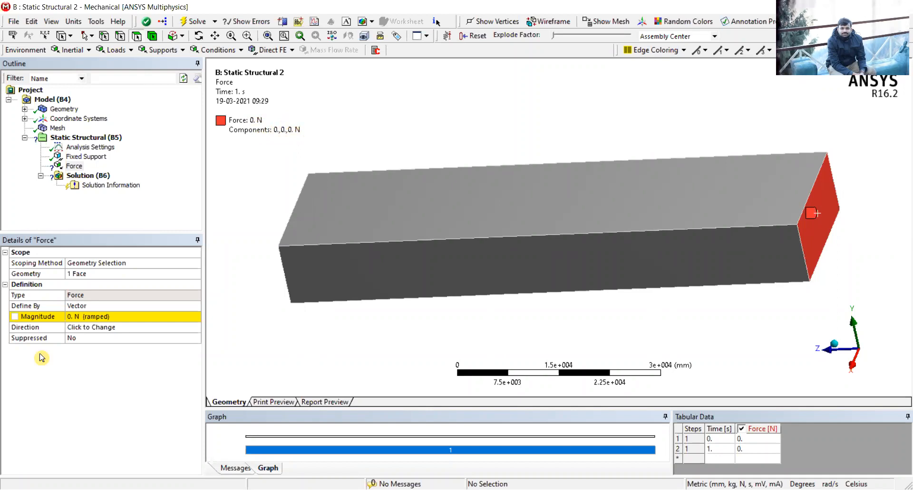
Set the force magnitude to 1000 N
click(80, 318)
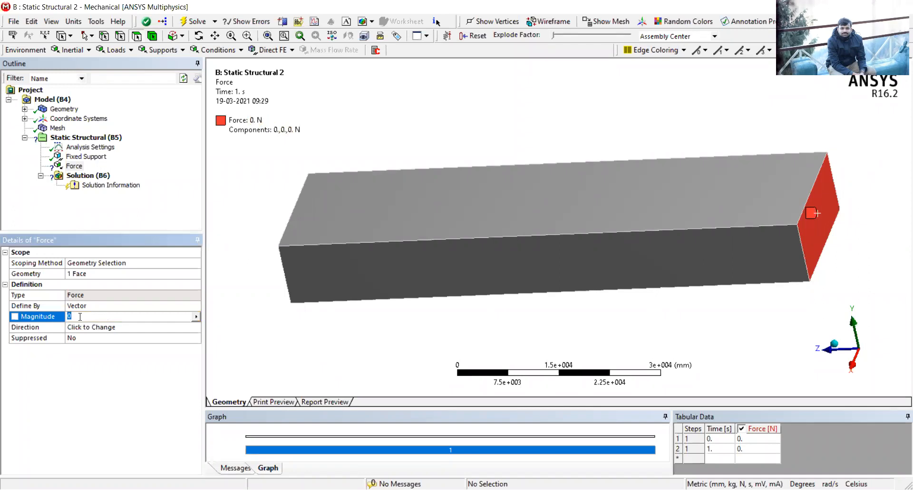
click(196, 317)
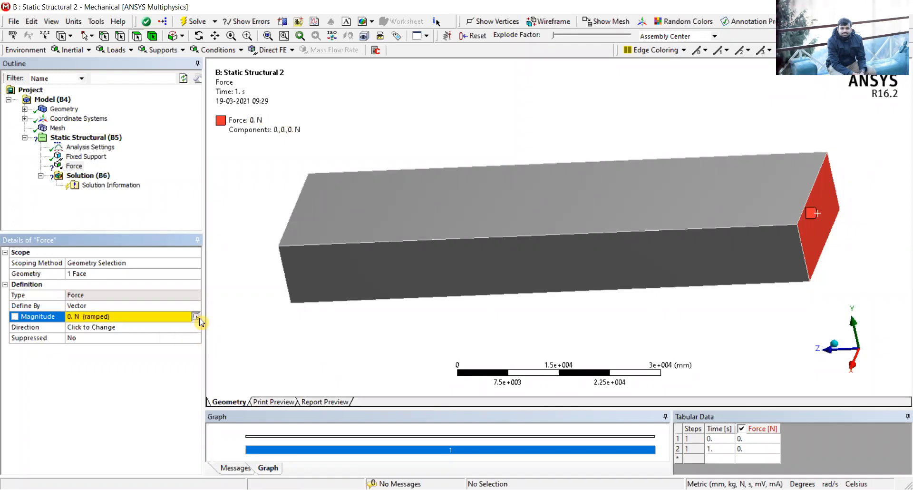
click(174, 317)
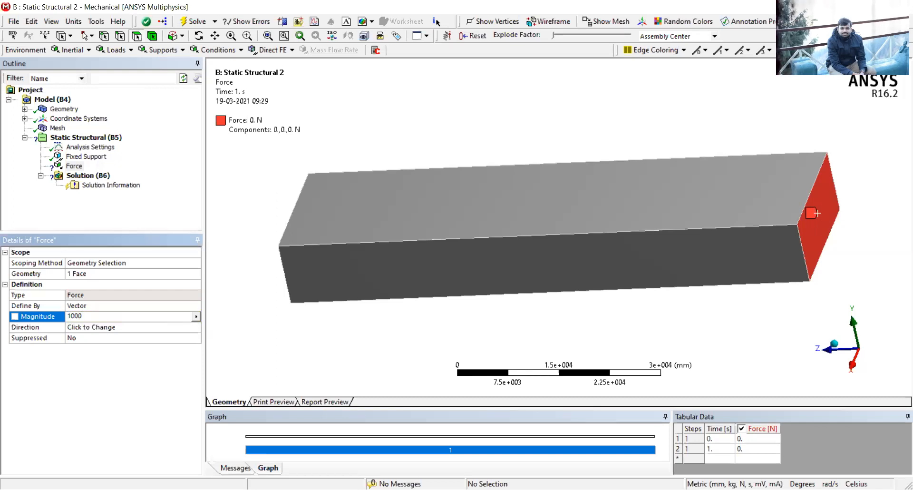
key(Return)
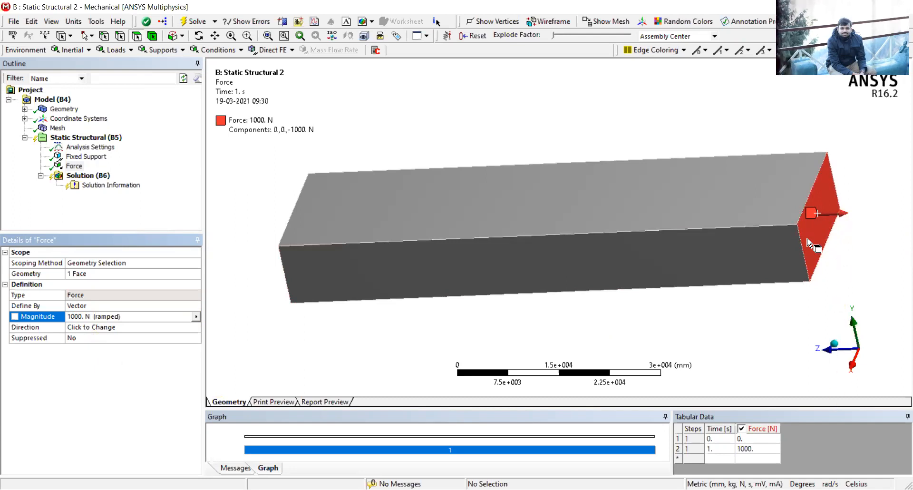
Redefine the force direction along positive Y using the vertical edge of the loaded end face
drag(801, 236, 796, 228)
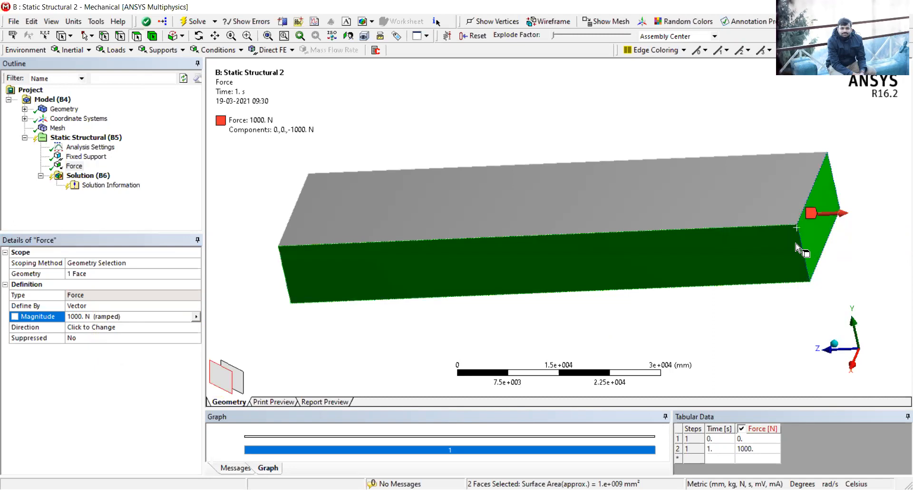
click(116, 327)
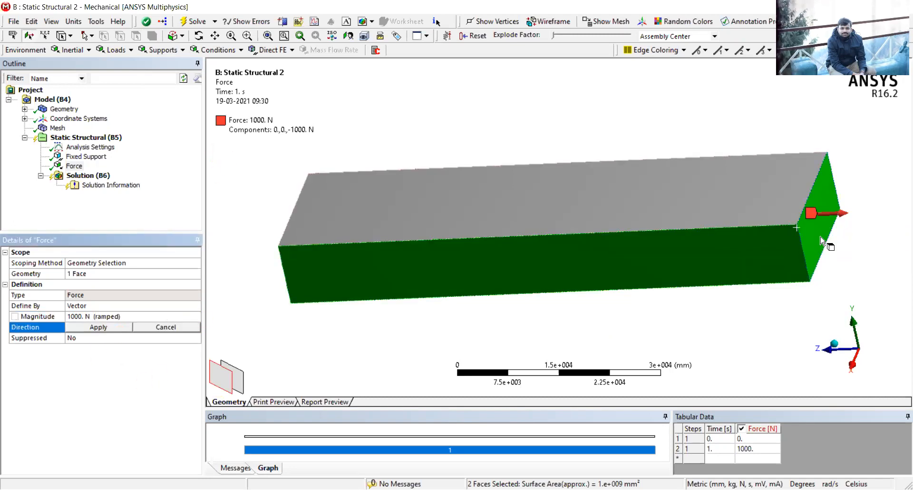
click(684, 137)
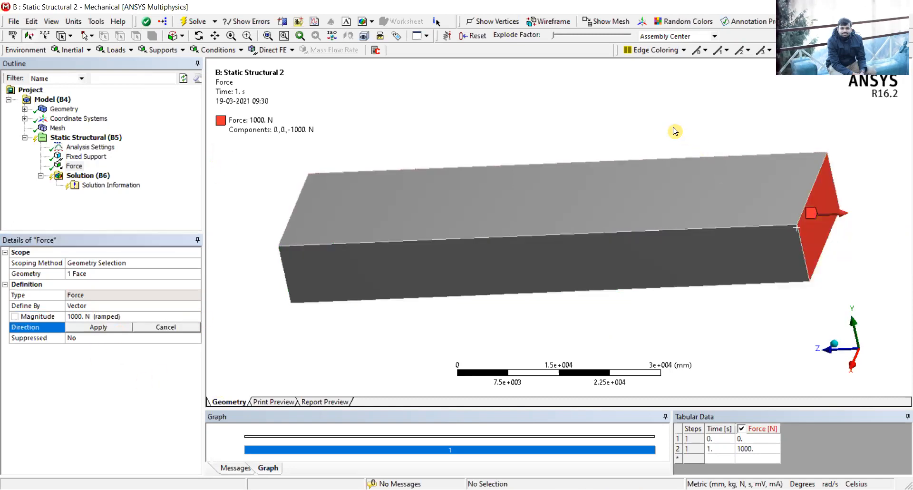
click(805, 255)
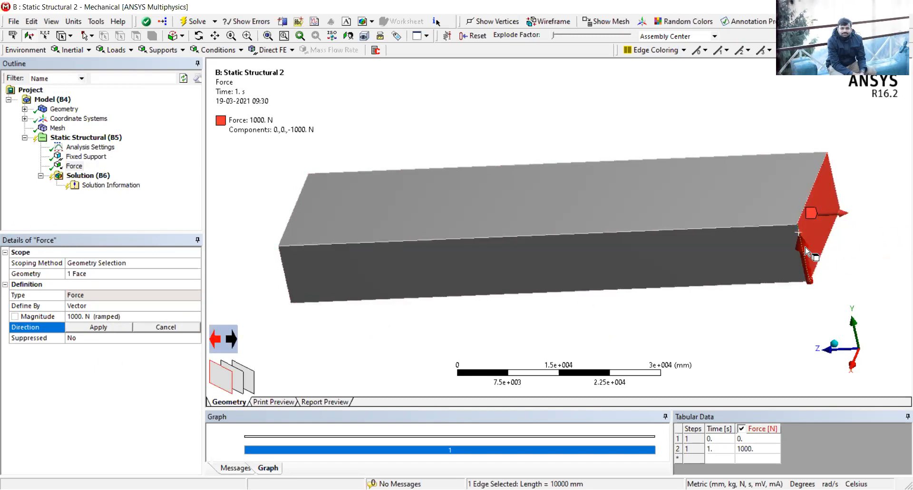
click(816, 245)
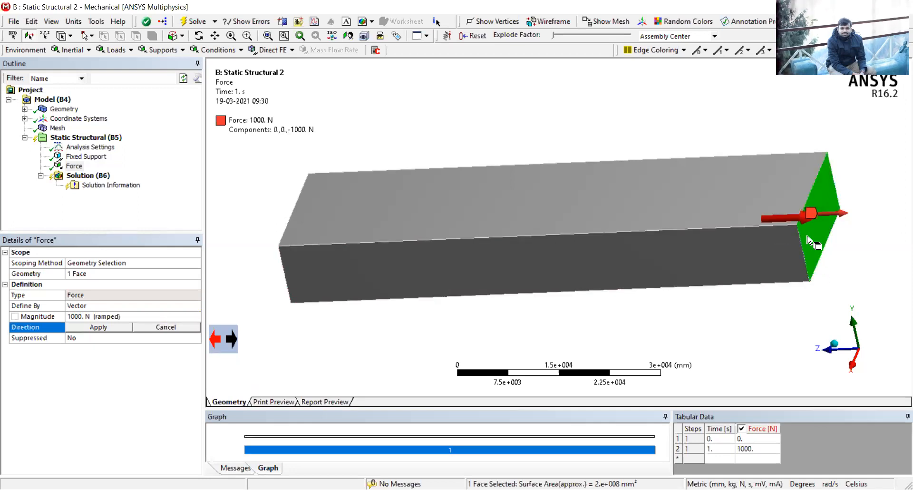
click(810, 274)
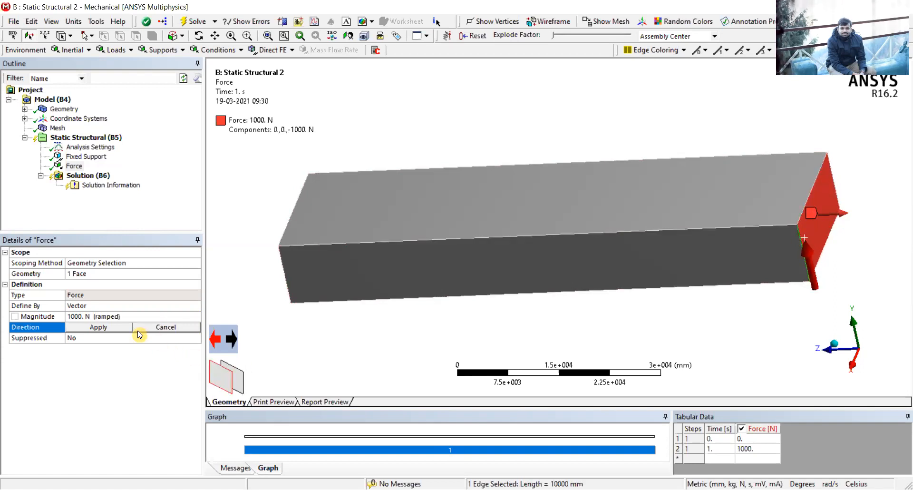
click(93, 328)
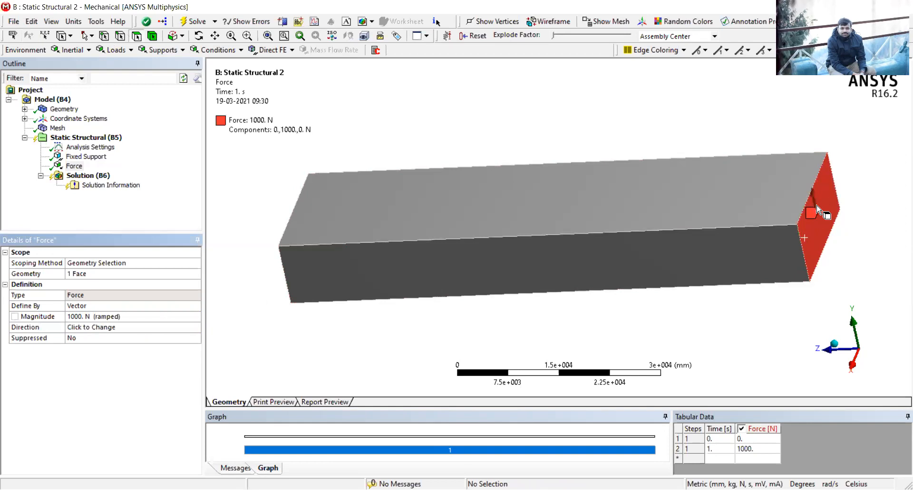
Set the force direction along positive Z, using the loaded end face's normal flipped toward the block
scroll(818, 209, up, 5)
scroll(819, 209, down, 5)
middle_drag(877, 252, 770, 257)
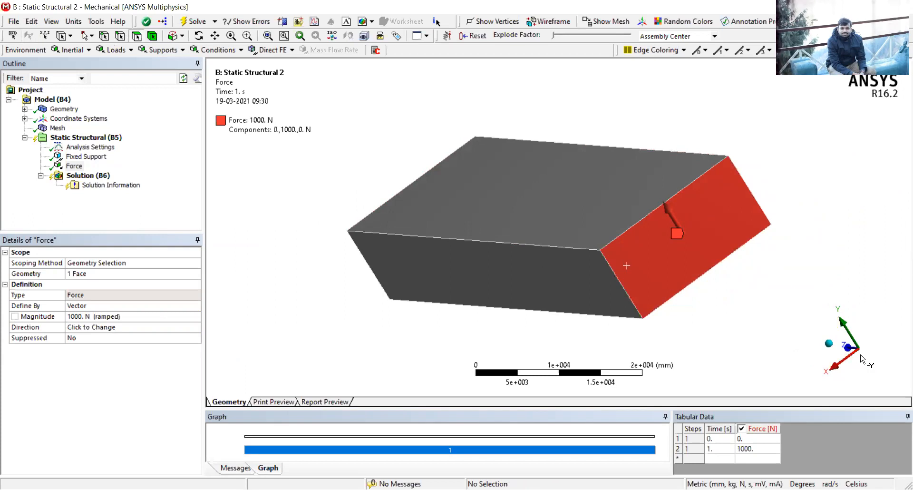
mouse_move(740, 312)
mouse_down()
mouse_move(758, 317)
mouse_move(757, 310)
mouse_up()
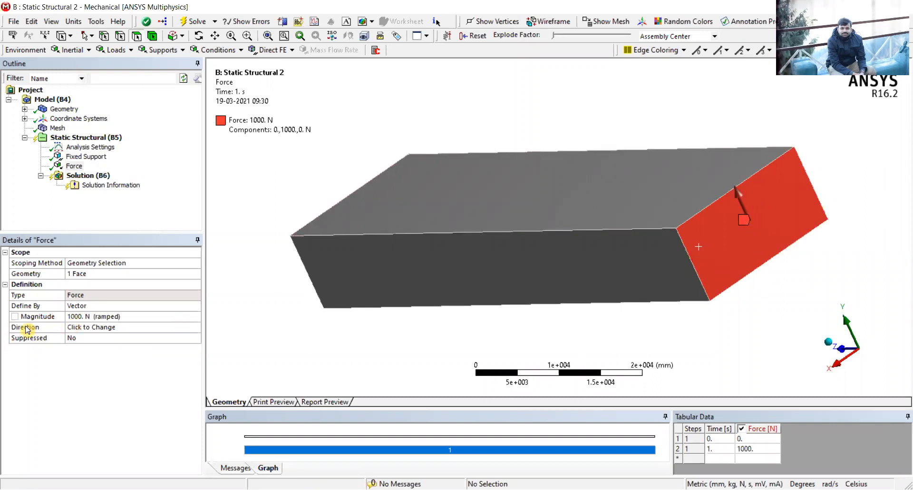
click(119, 330)
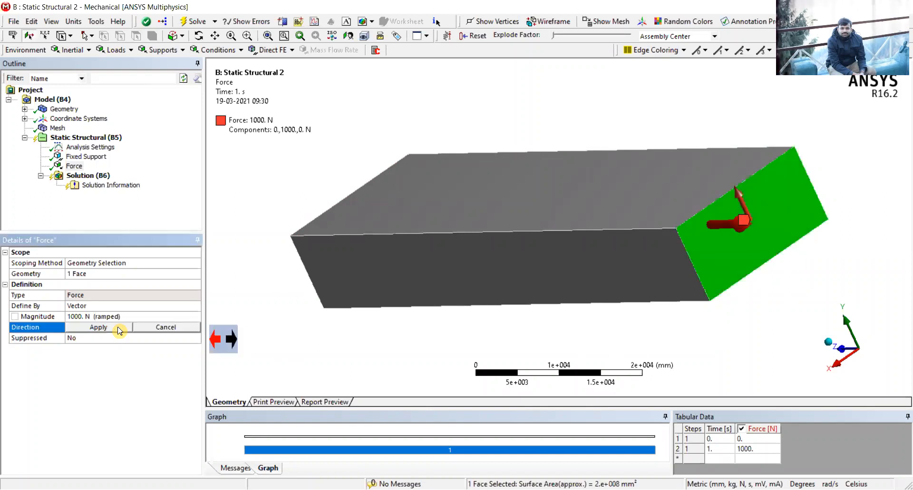
click(232, 340)
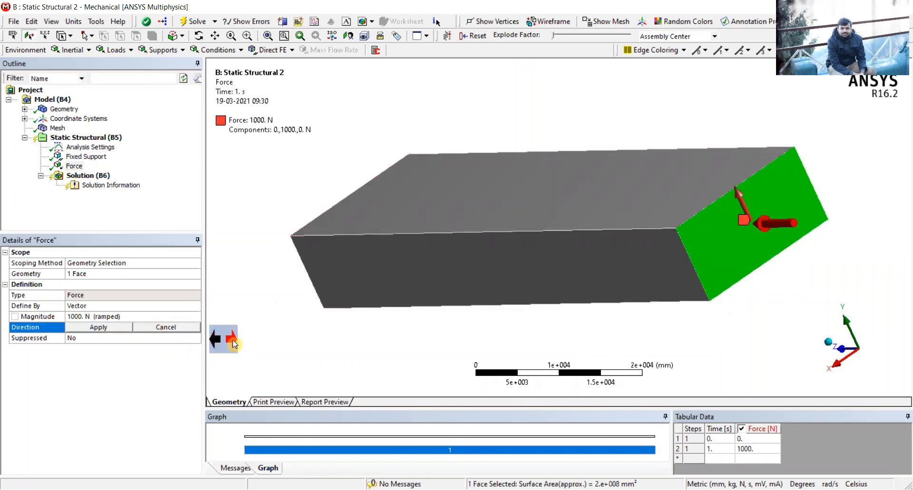
click(739, 199)
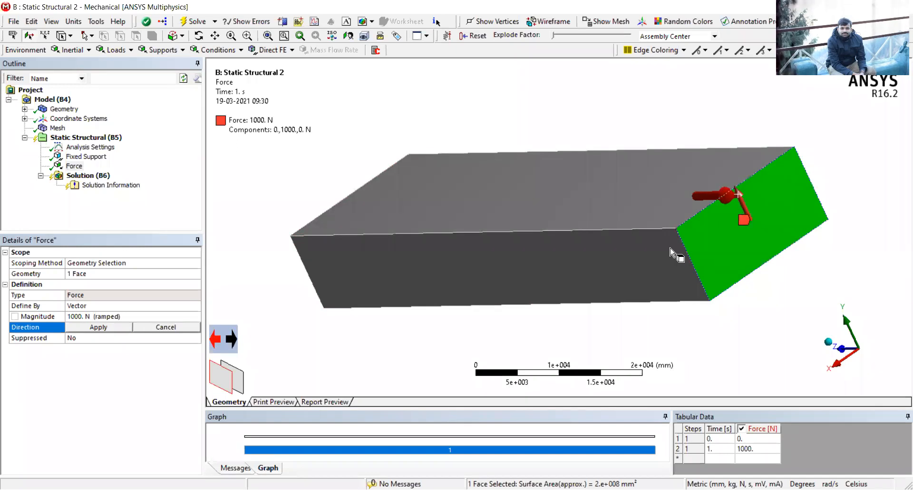
click(230, 339)
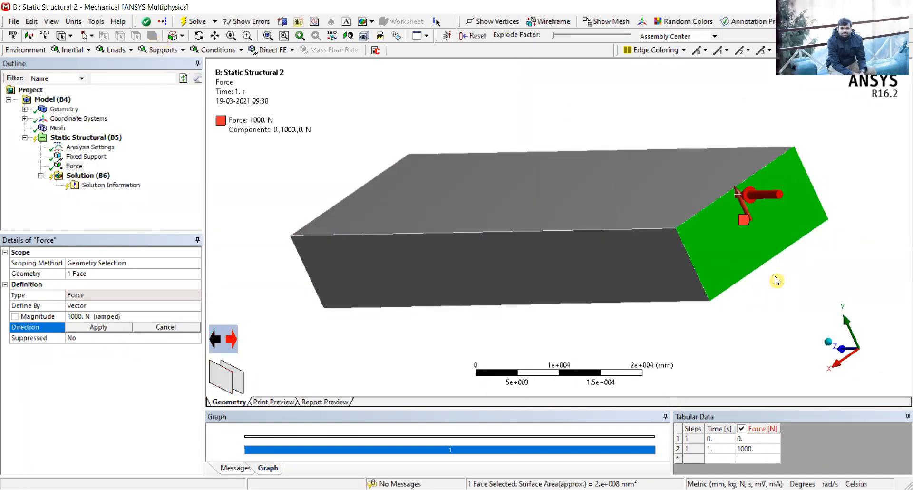
click(99, 328)
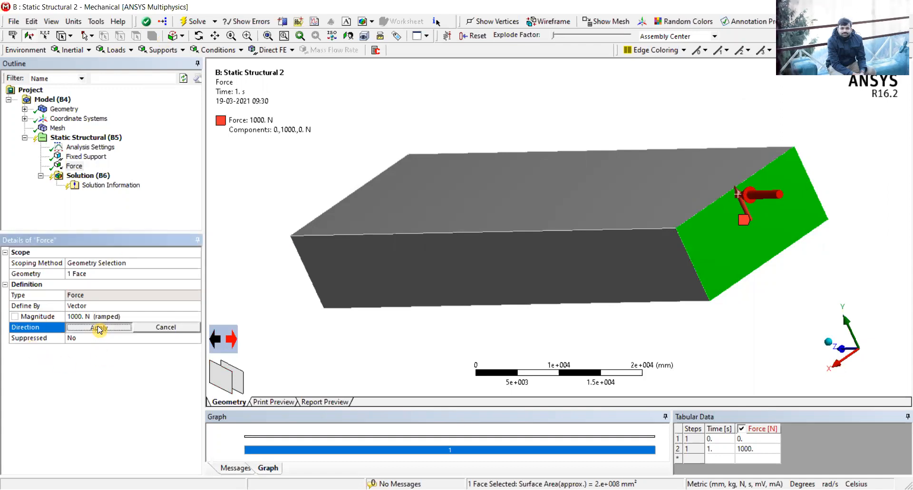
Set the force direction to negative Y, using the loaded end face's vertical edge with its direction reversed
middle_drag(291, 163, 299, 131)
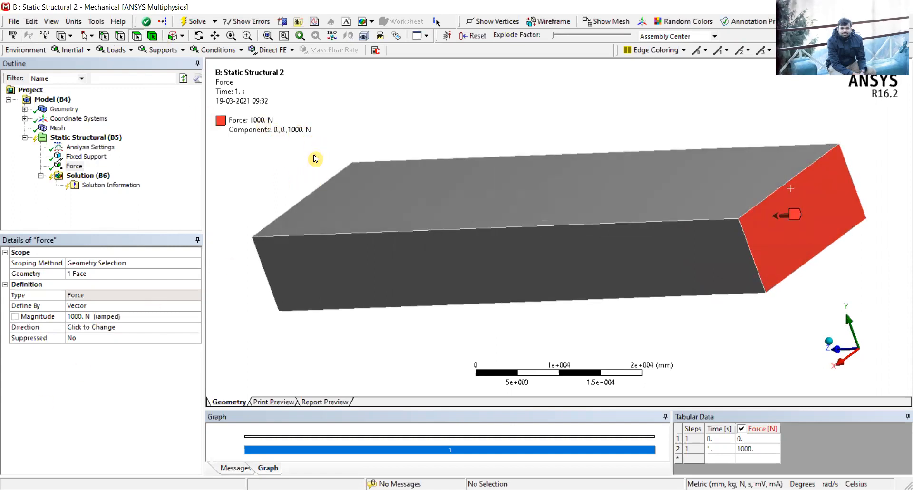
click(97, 328)
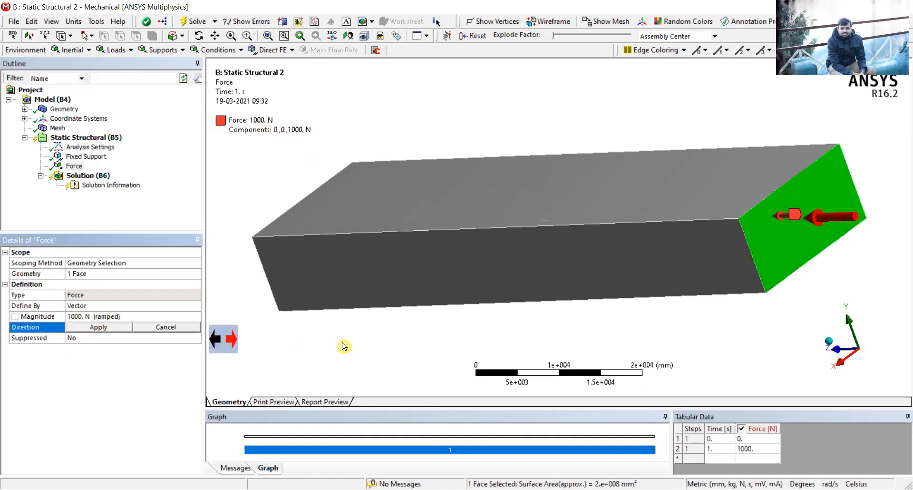
click(751, 254)
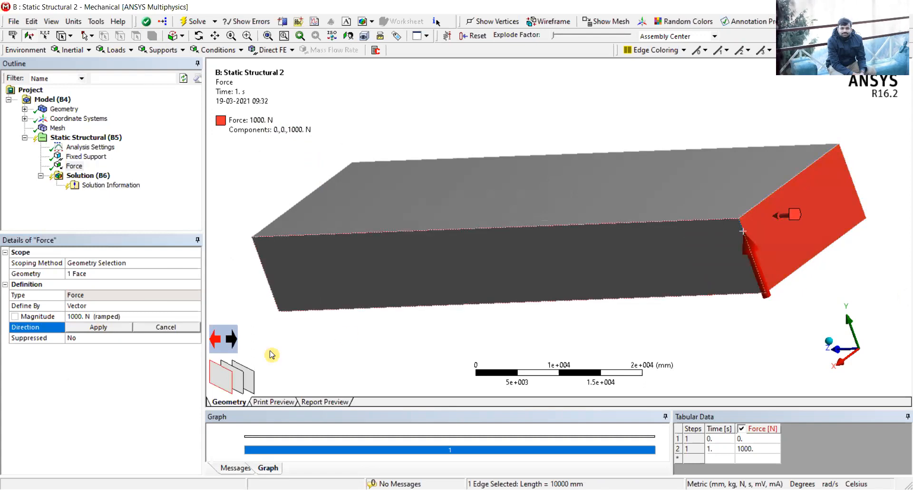
click(232, 344)
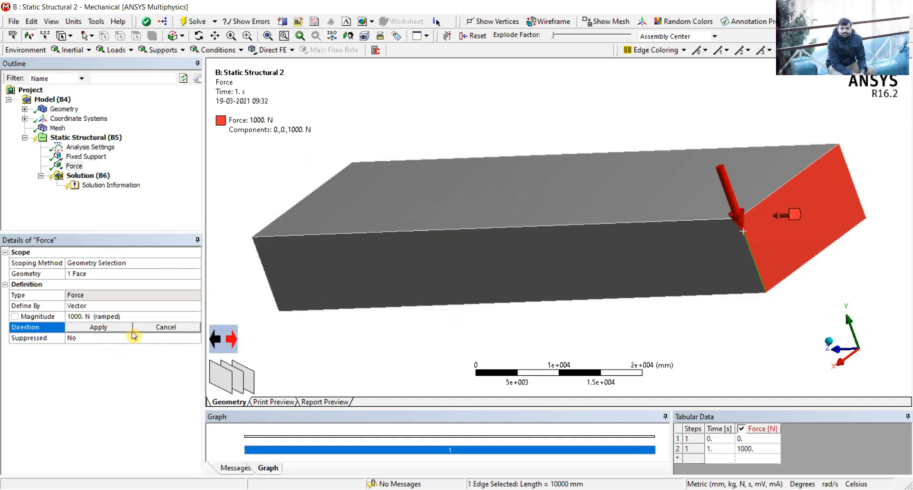
click(92, 328)
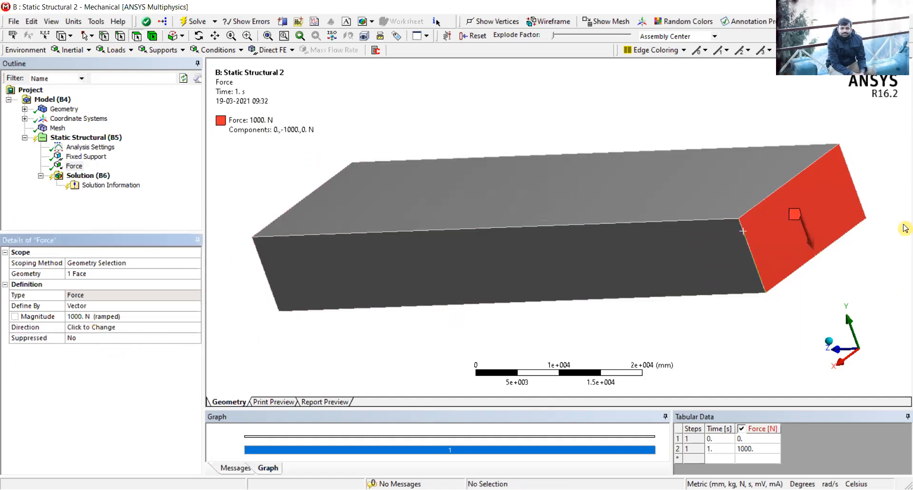
Examine the force arrow and the fixed support on the block from several viewpoints
middle_drag(808, 252, 827, 268)
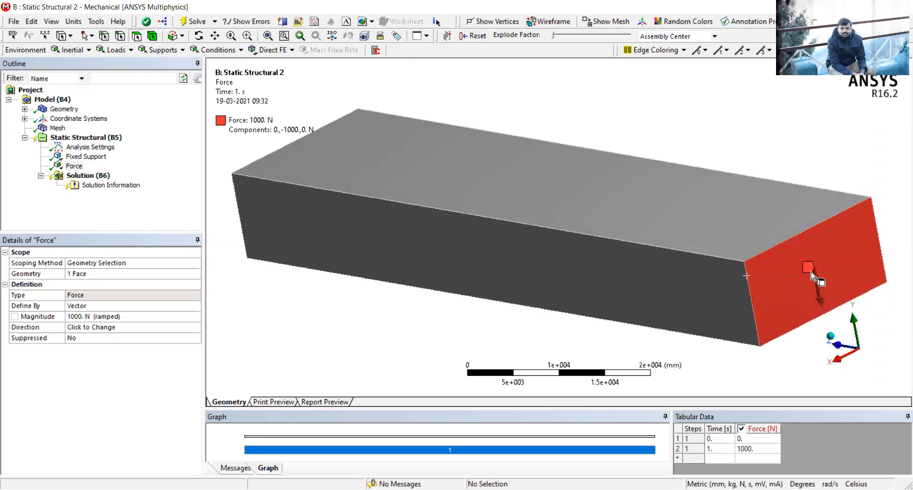
middle_drag(591, 259, 620, 282)
scroll(619, 280, up, 3)
scroll(613, 281, down, 4)
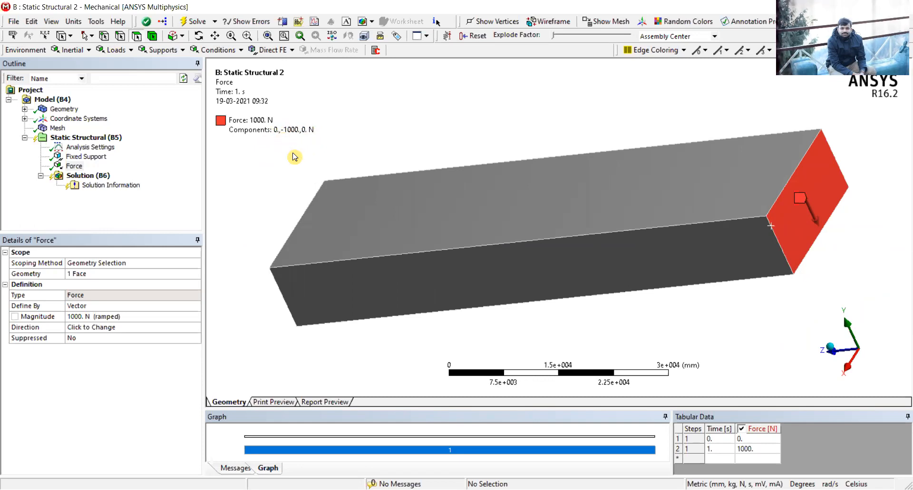
middle_drag(375, 171, 451, 144)
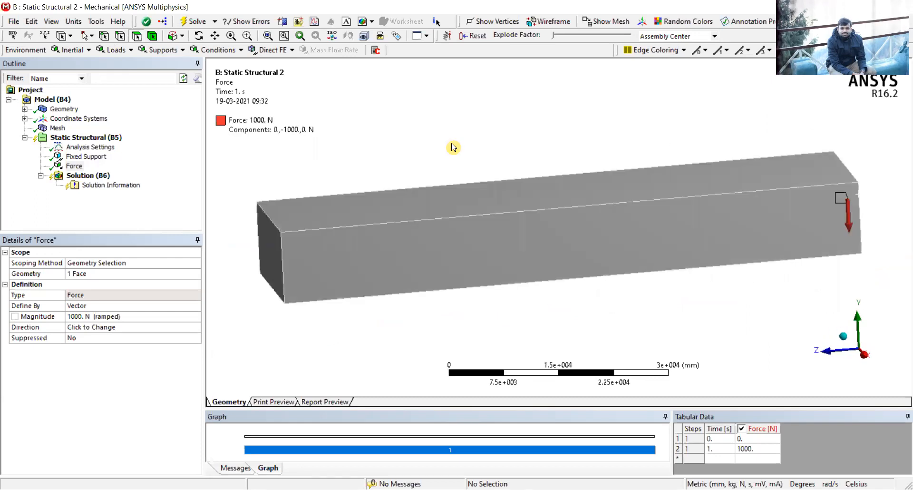
scroll(449, 145, down, 4)
scroll(449, 144, up, 2)
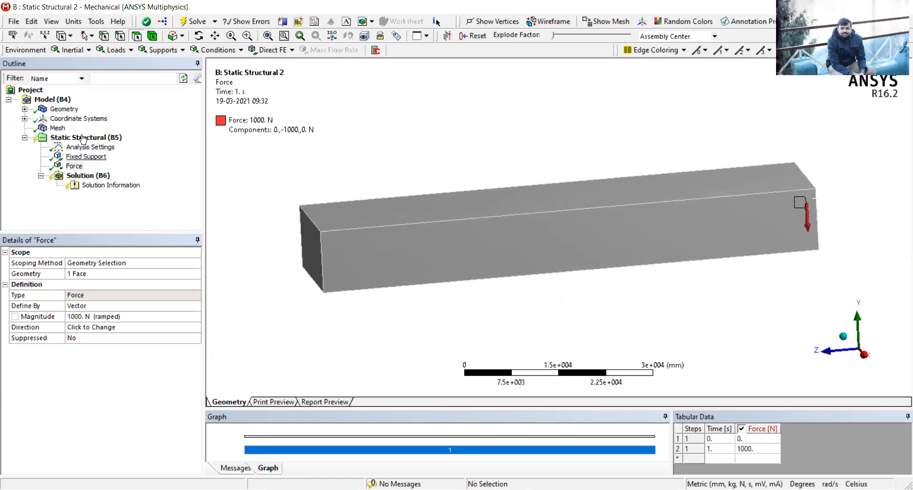
click(78, 157)
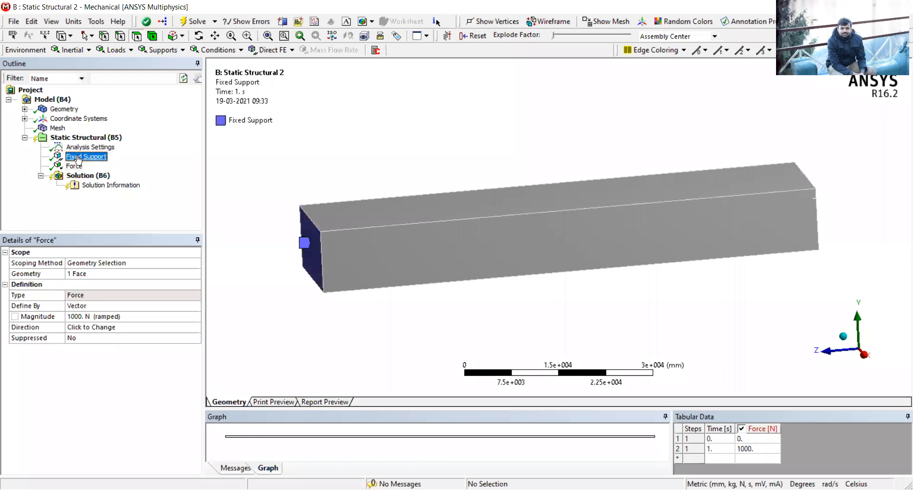
click(74, 166)
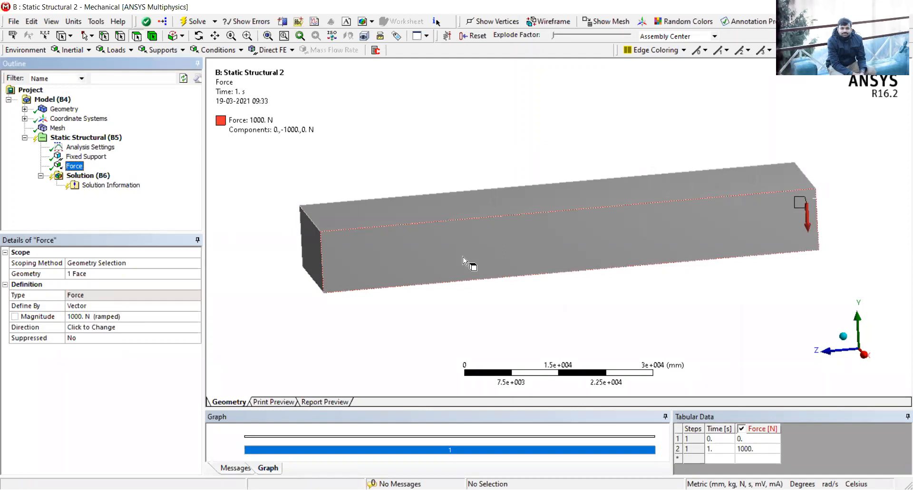
click(507, 125)
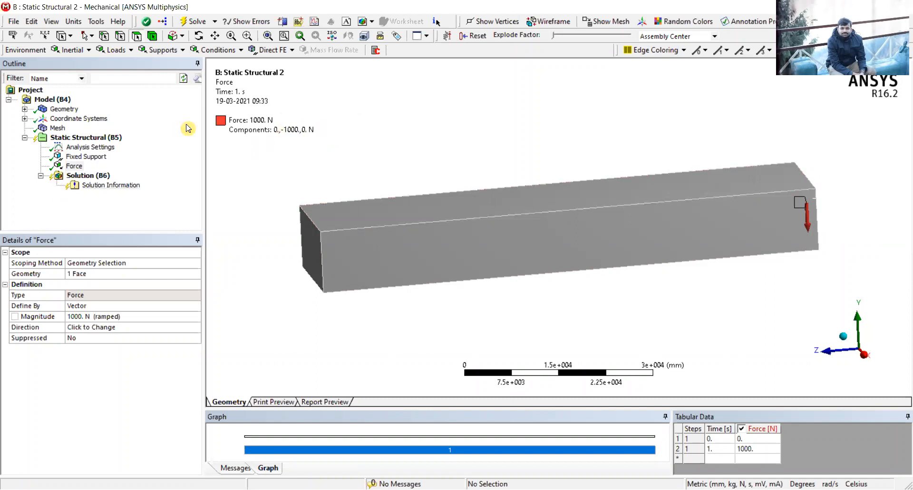
right_click(88, 138)
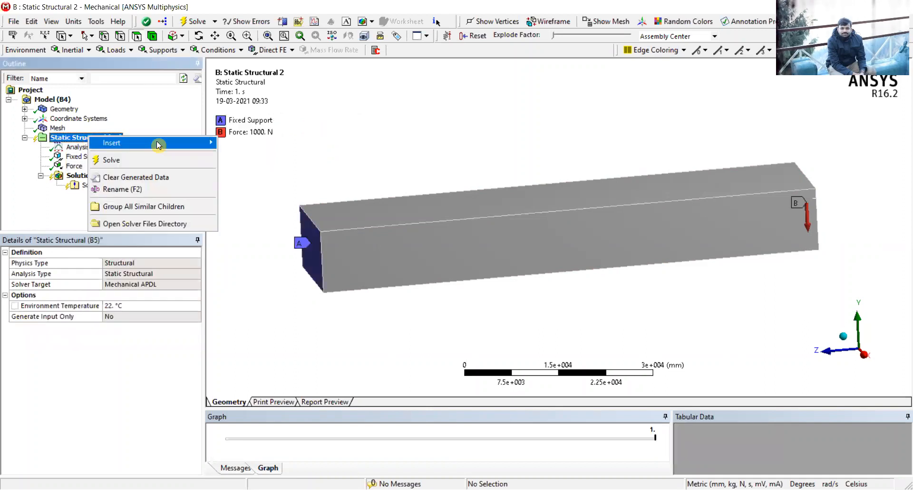
mouse_move(158, 145)
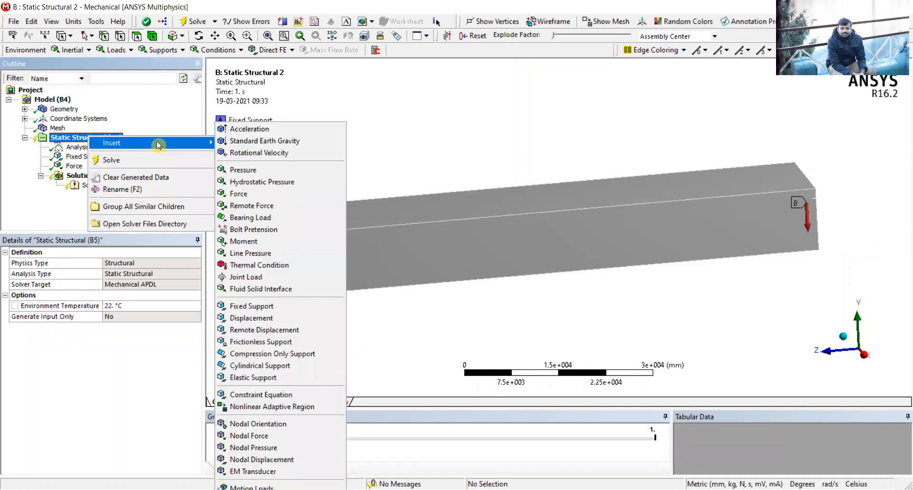
click(42, 216)
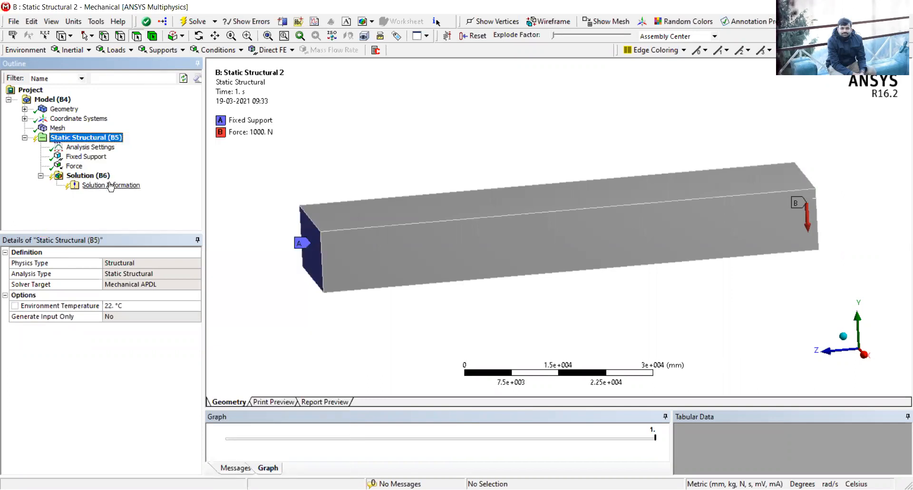
Add a Total Deformation result for all bodies to the Solution
right_click(86, 177)
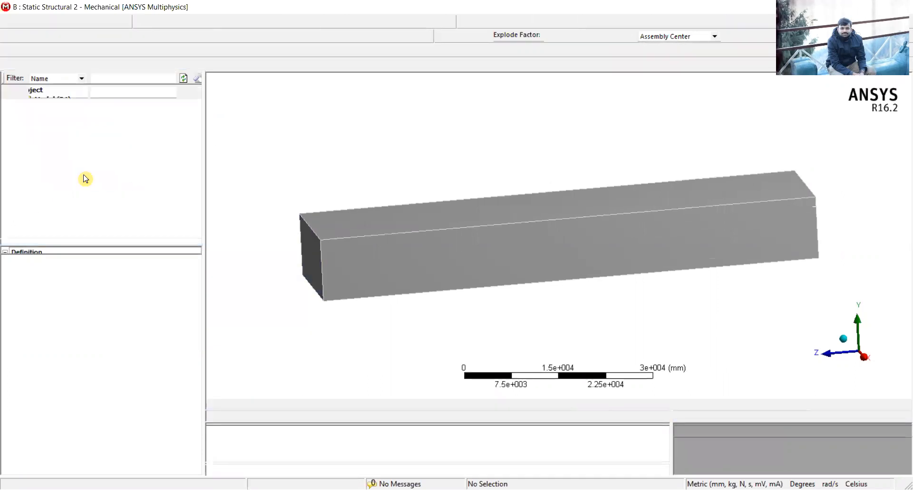
mouse_move(180, 185)
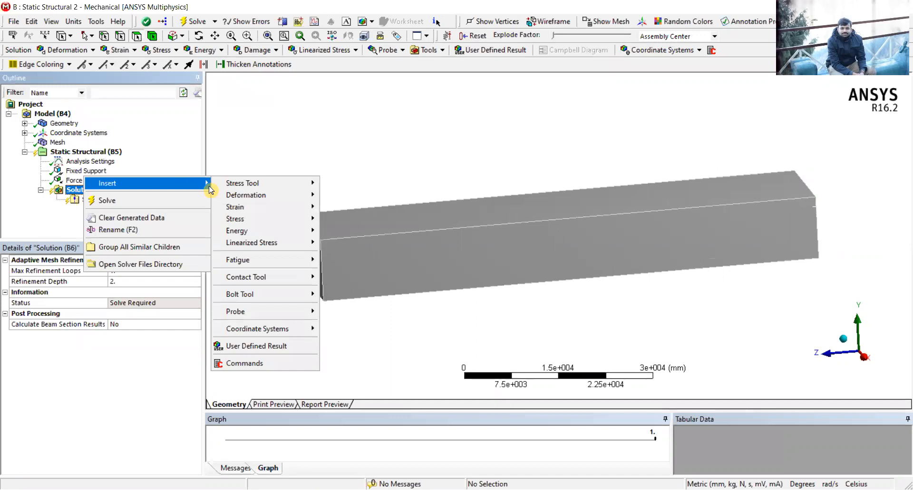
mouse_move(291, 198)
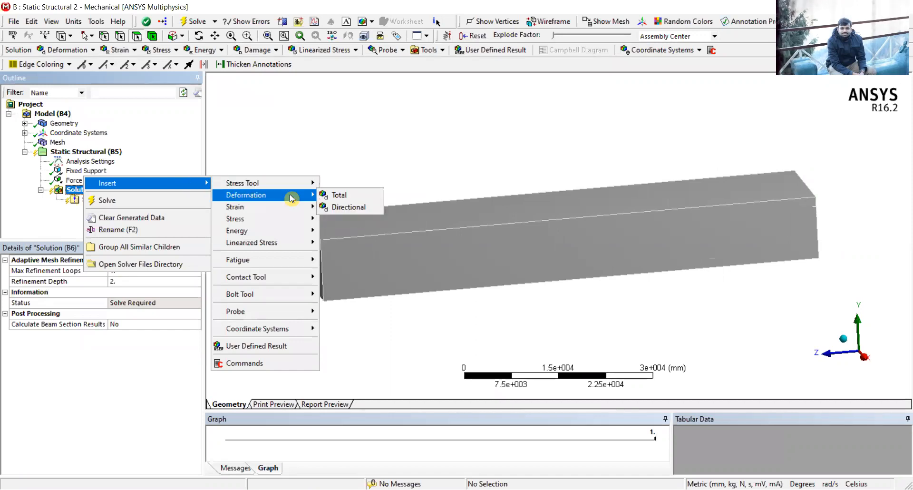
click(361, 197)
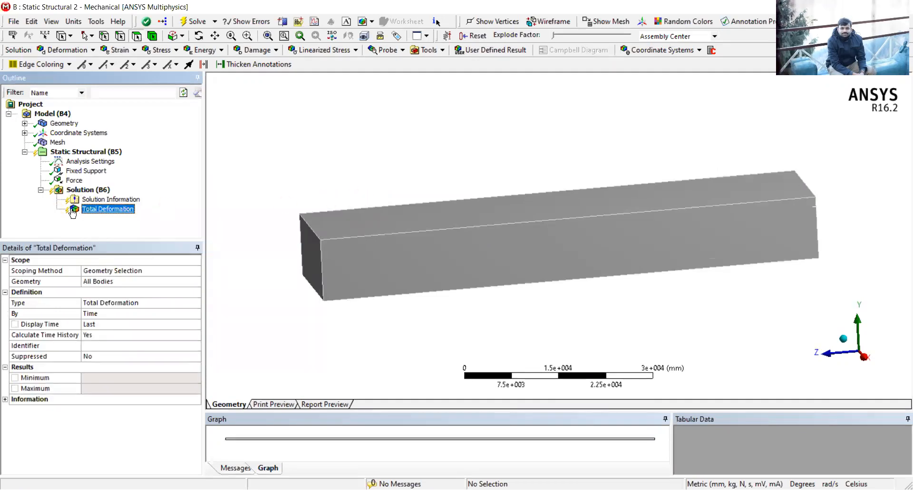
Add Equivalent (von-Mises) Stress and Equivalent (von-Mises) Strain results for all bodies to the Solution
right_click(85, 190)
mouse_move(202, 201)
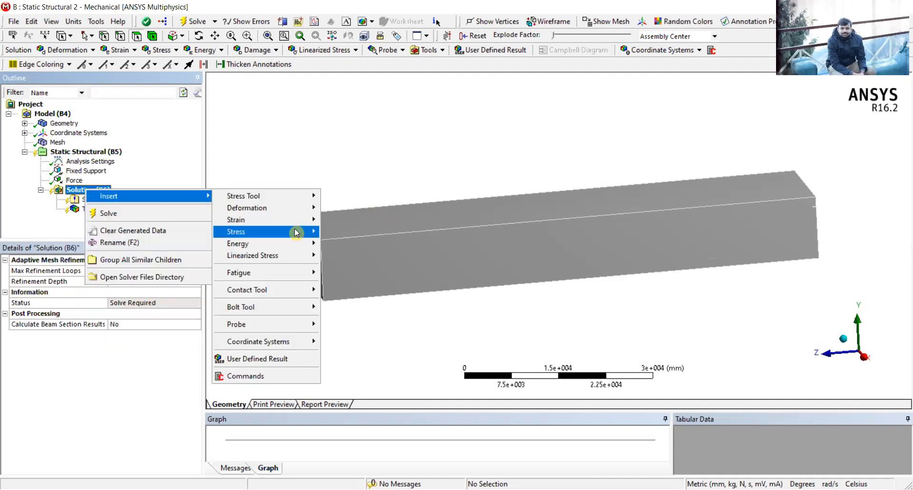
mouse_move(296, 232)
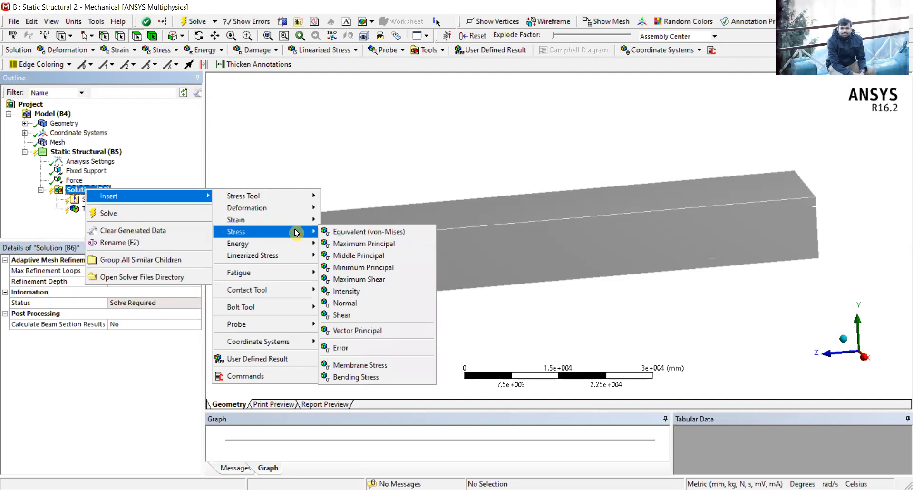
click(411, 233)
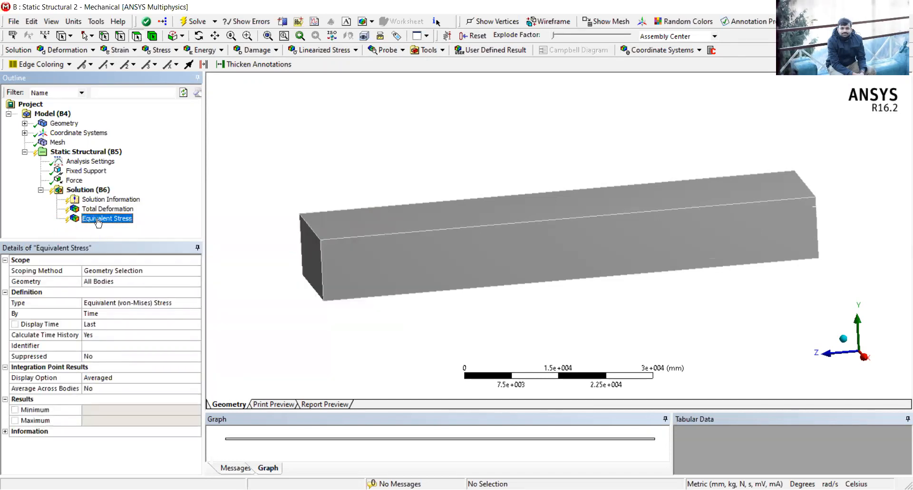
right_click(88, 189)
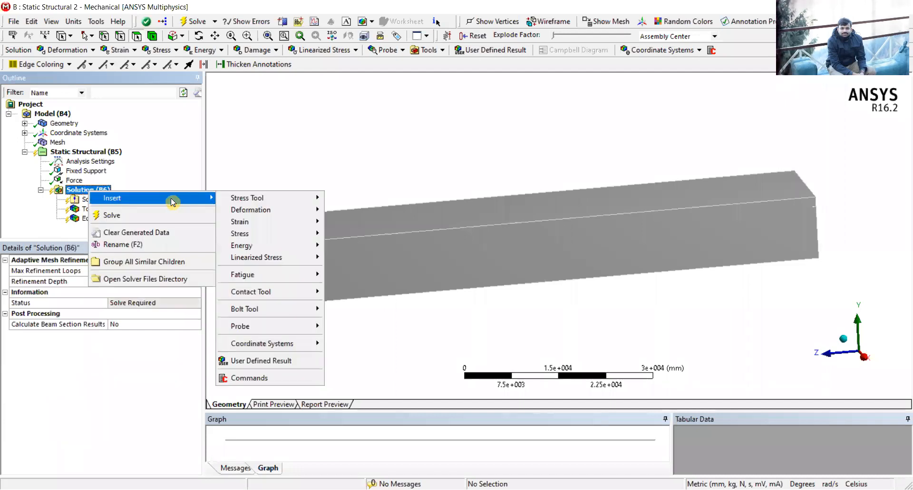
mouse_move(269, 226)
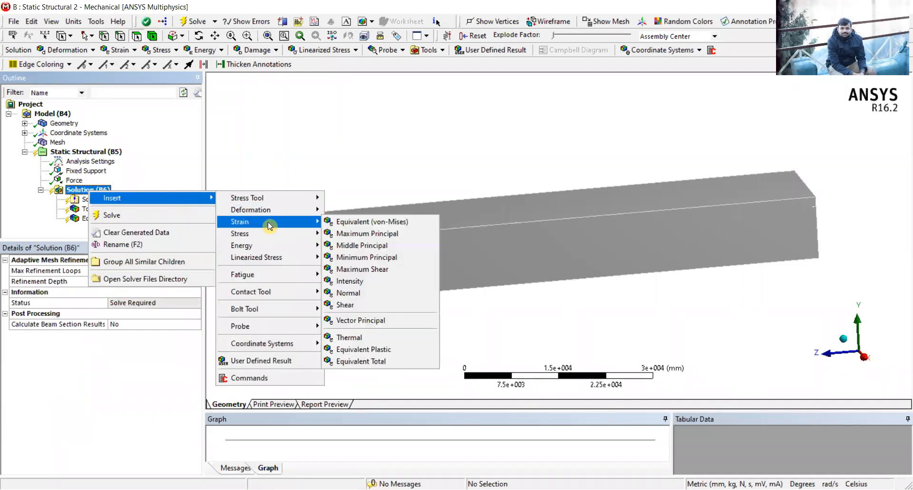
click(397, 226)
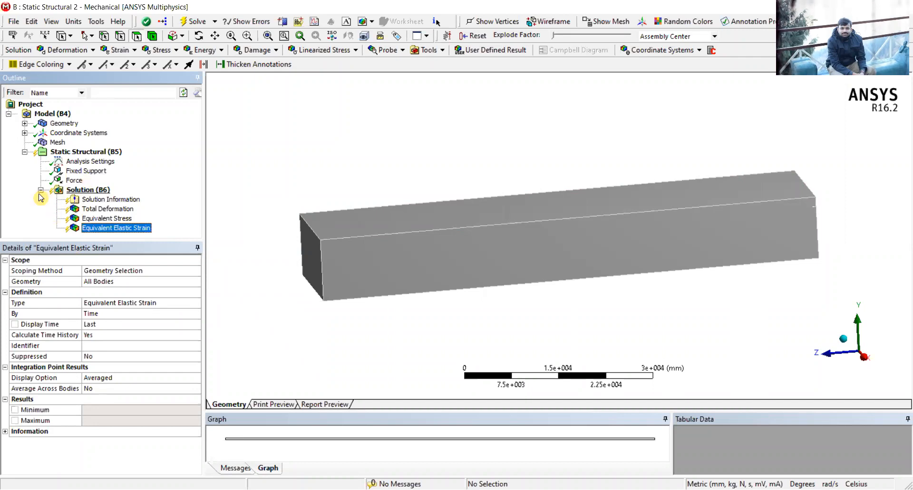
Solve the second static structural analysis
right_click(83, 191)
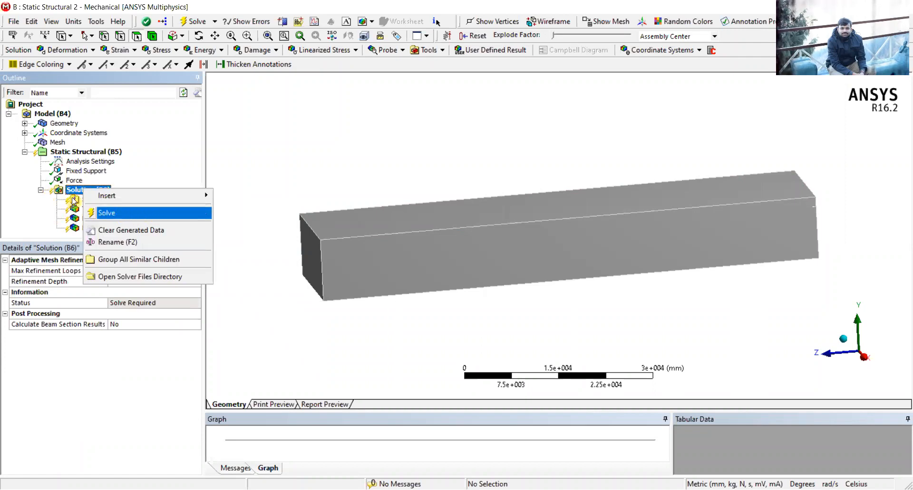
click(26, 206)
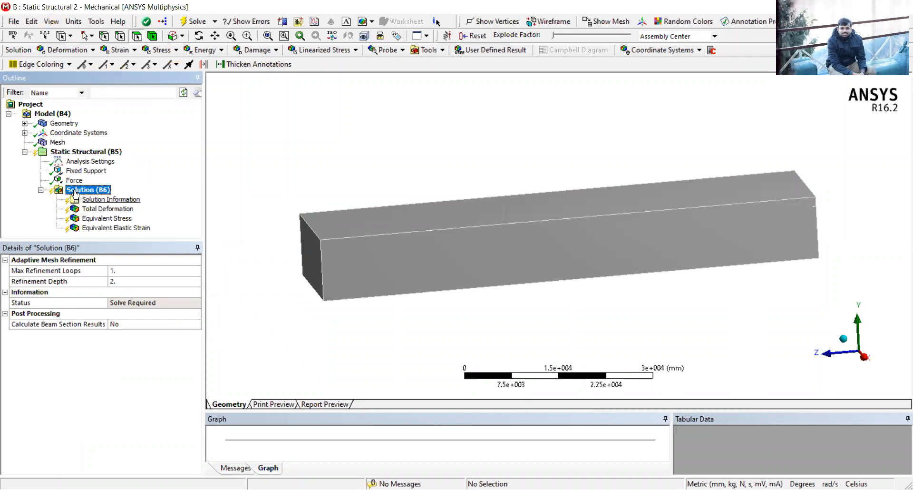
right_click(81, 191)
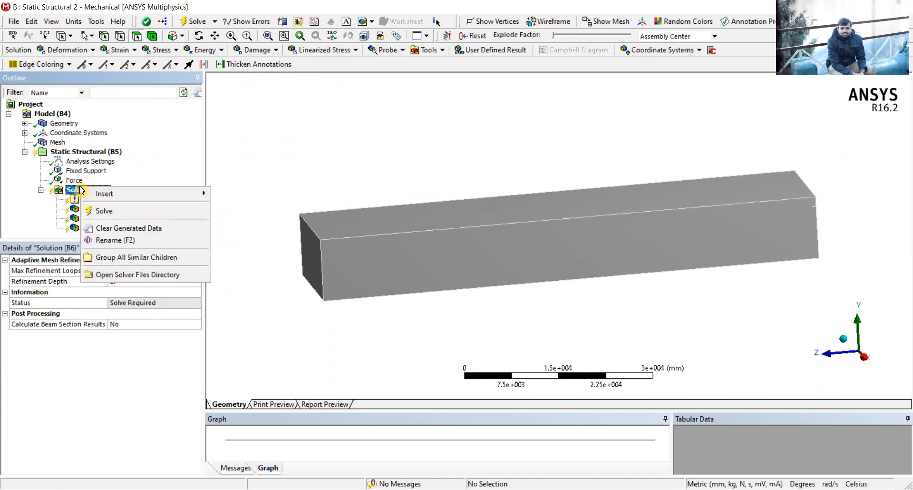
click(153, 217)
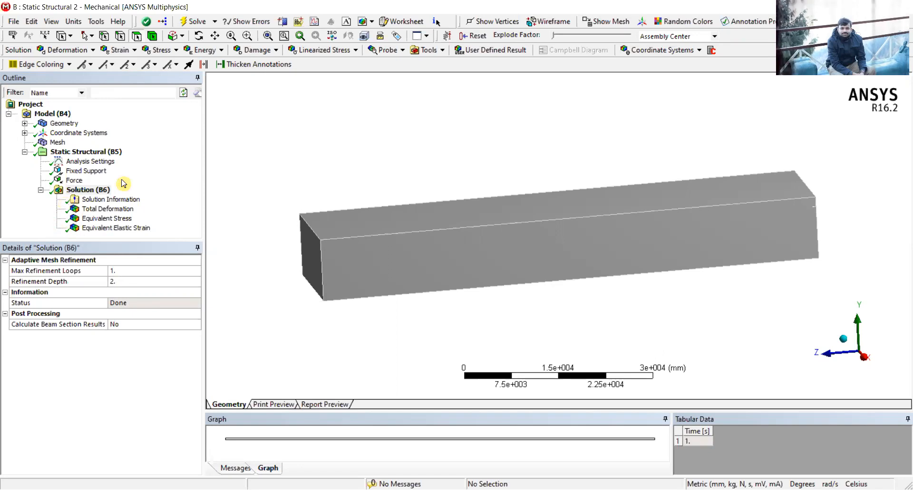
Display the Total Deformation result and examine the bending of the block from the side along with its contour legend
click(121, 210)
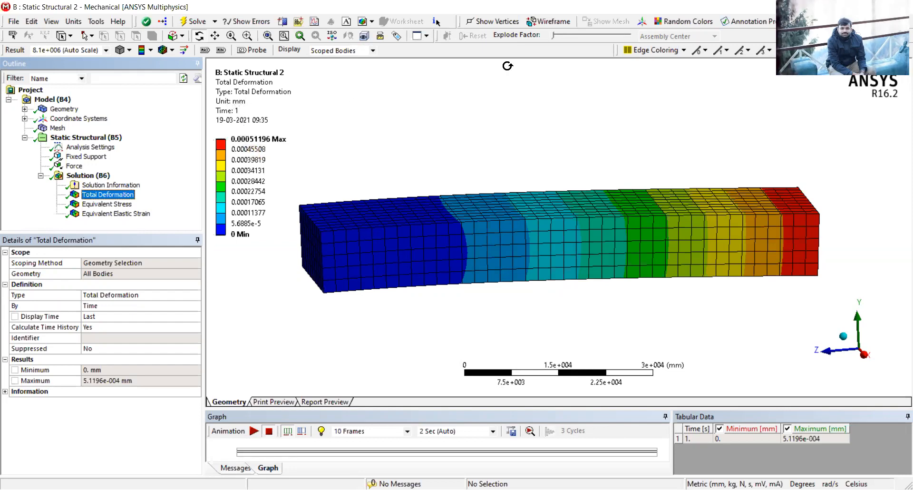
click(259, 149)
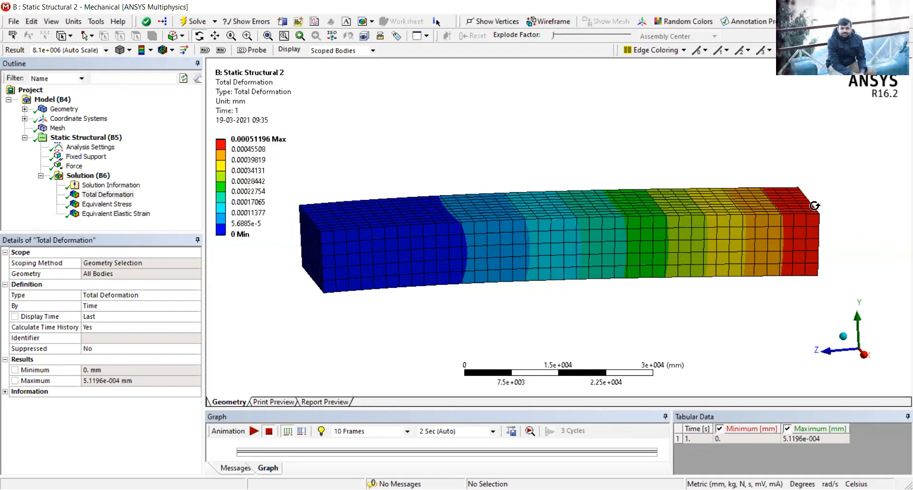
drag(775, 232, 543, 203)
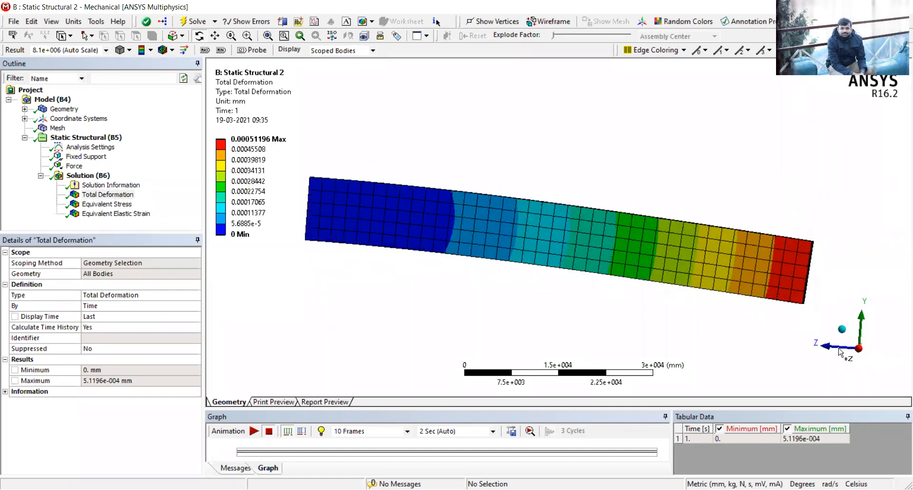
click(842, 333)
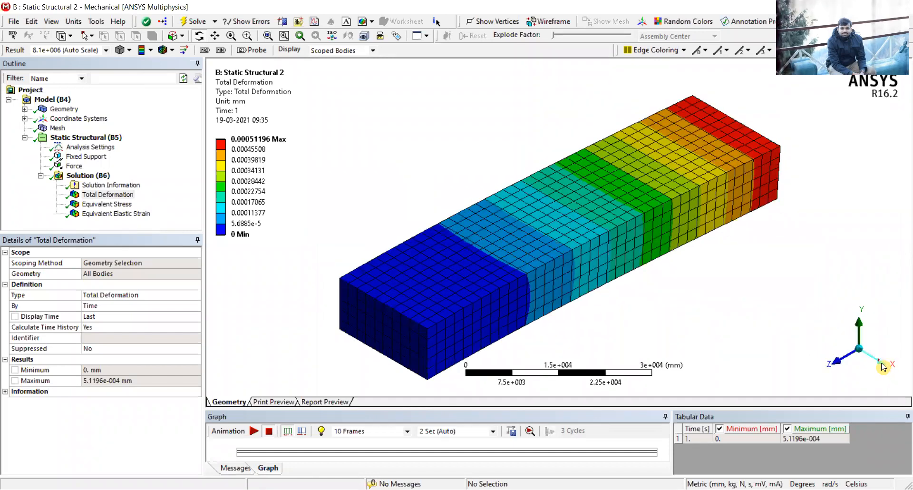
click(881, 365)
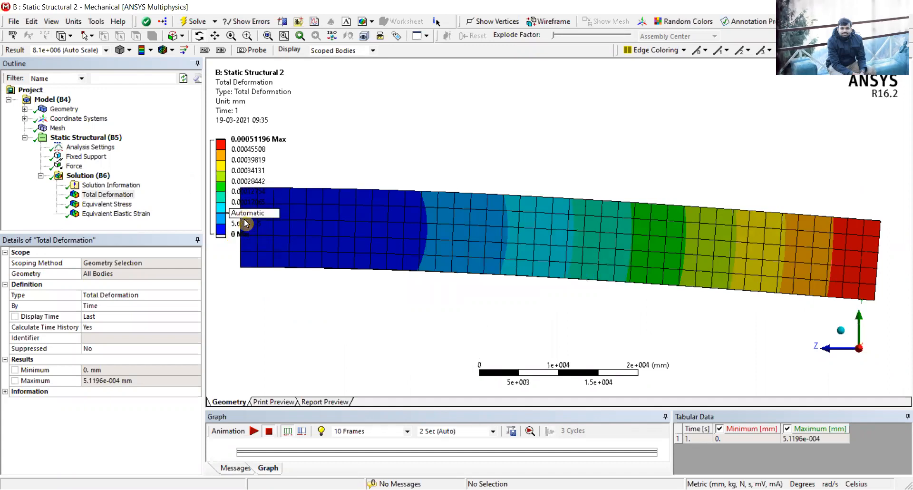
scroll(604, 293, down, 1)
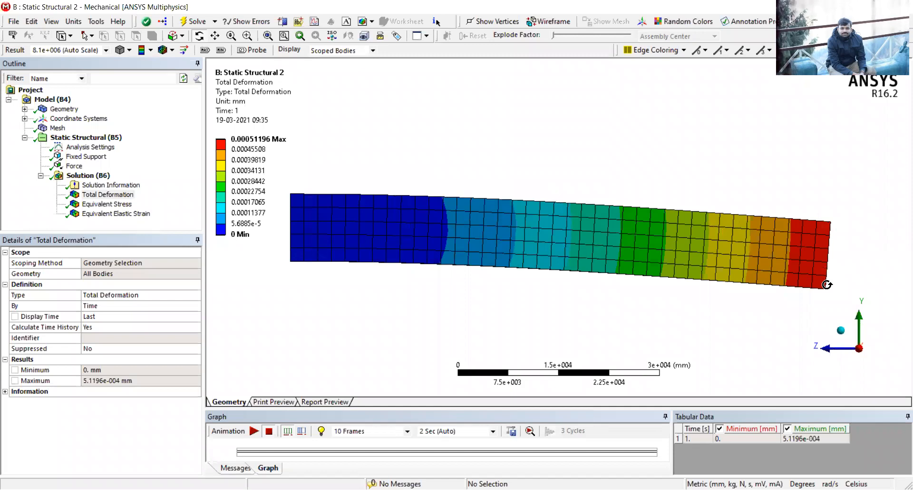
click(251, 138)
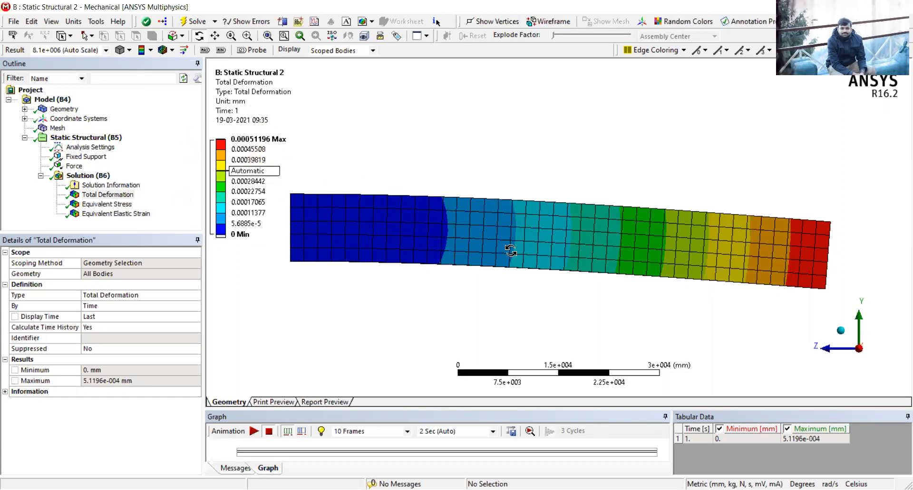
Display the Equivalent Stress result and examine the stress distribution around the fixed end's face and corners from several viewpoints
click(103, 205)
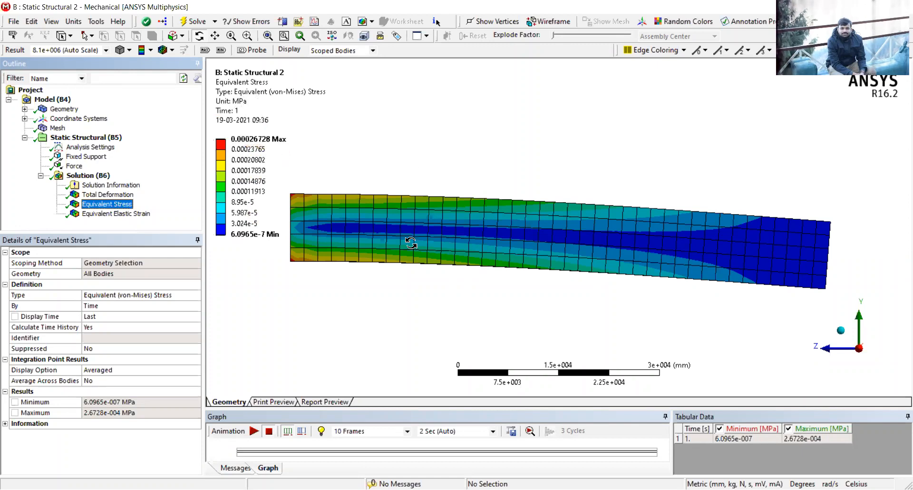
drag(369, 140, 320, 321)
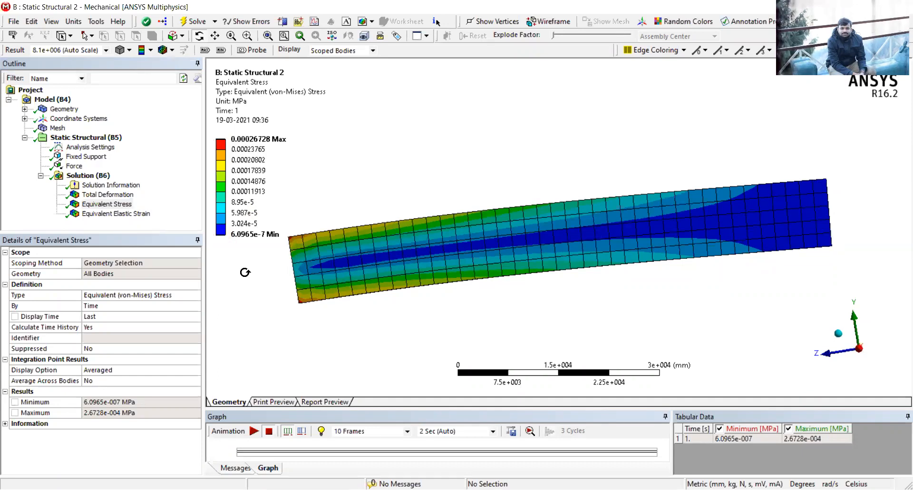
drag(308, 269, 305, 281)
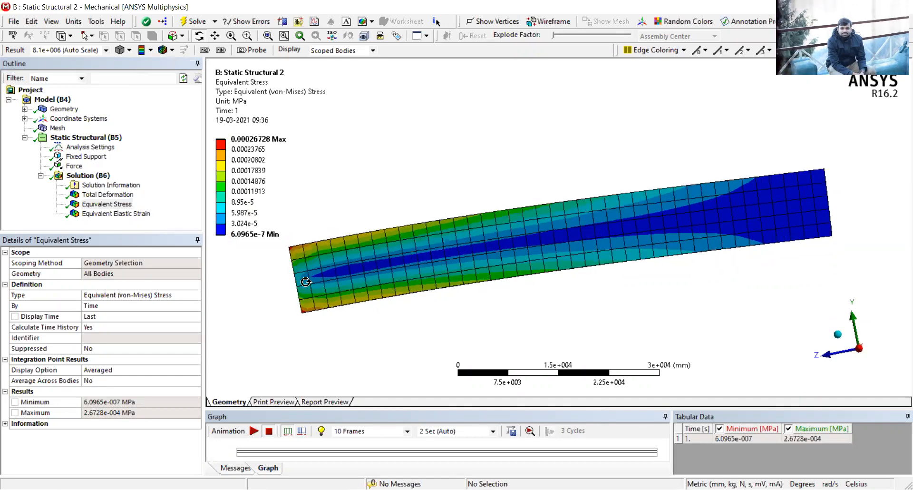
drag(350, 316, 366, 285)
mouse_move(502, 240)
mouse_down()
mouse_move(448, 285)
mouse_move(556, 257)
mouse_move(549, 250)
mouse_move(441, 267)
mouse_move(354, 235)
mouse_move(516, 241)
mouse_up()
scroll(354, 235, up, 5)
scroll(523, 267, up, 3)
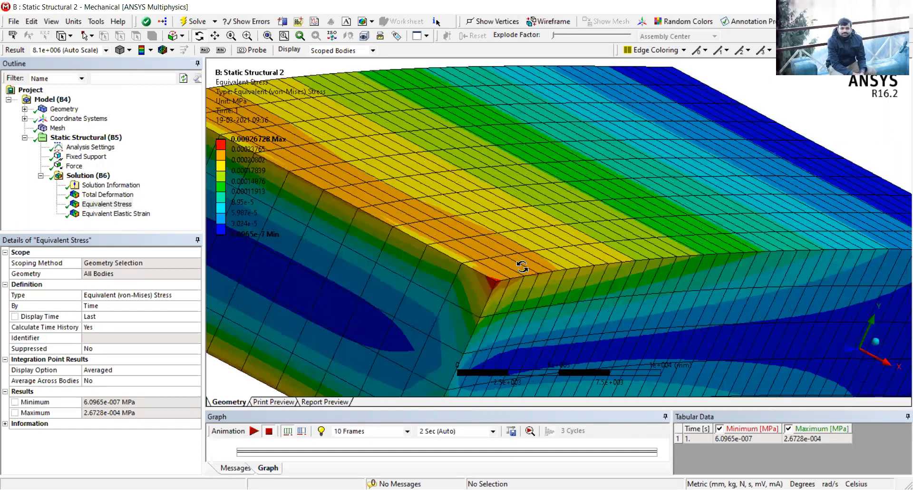
scroll(358, 224, down, 3)
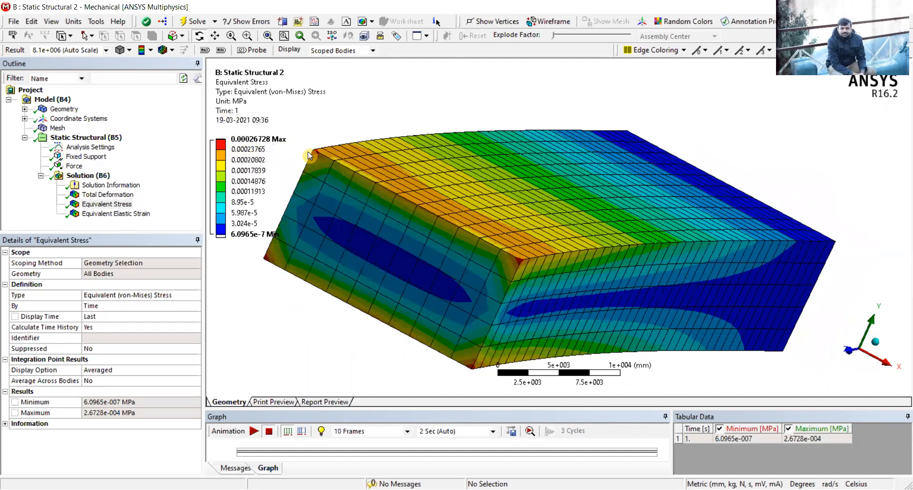
scroll(308, 156, up, 4)
scroll(308, 153, up, 1)
scroll(267, 332, down, 2)
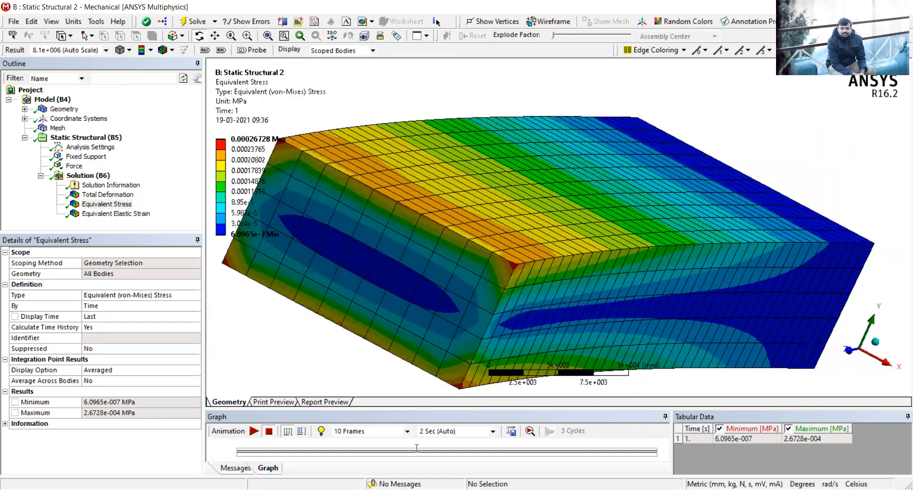
scroll(451, 342, up, 2)
scroll(453, 327, down, 2)
drag(467, 289, 540, 324)
scroll(540, 323, up, 4)
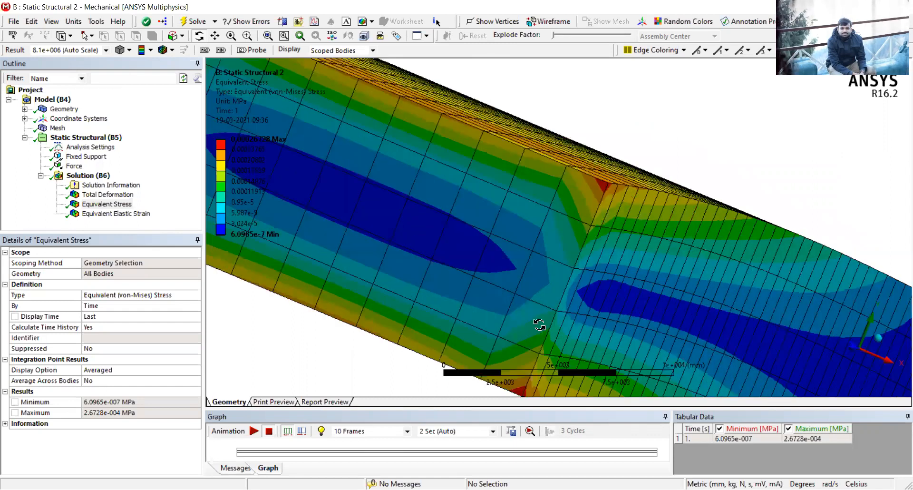
scroll(529, 320, down, 3)
drag(552, 236, 496, 286)
scroll(496, 232, down, 3)
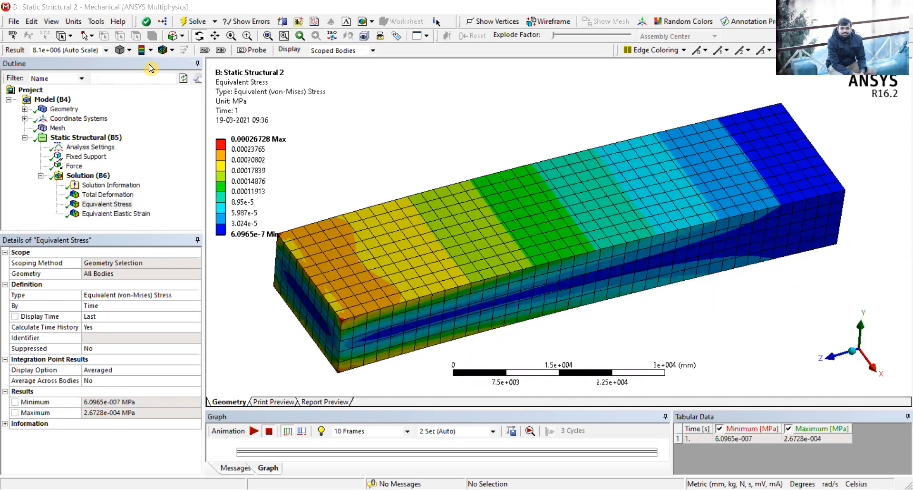
Show the maximum marker on the Equivalent Stress plot and inspect its location at the fixed end
click(204, 51)
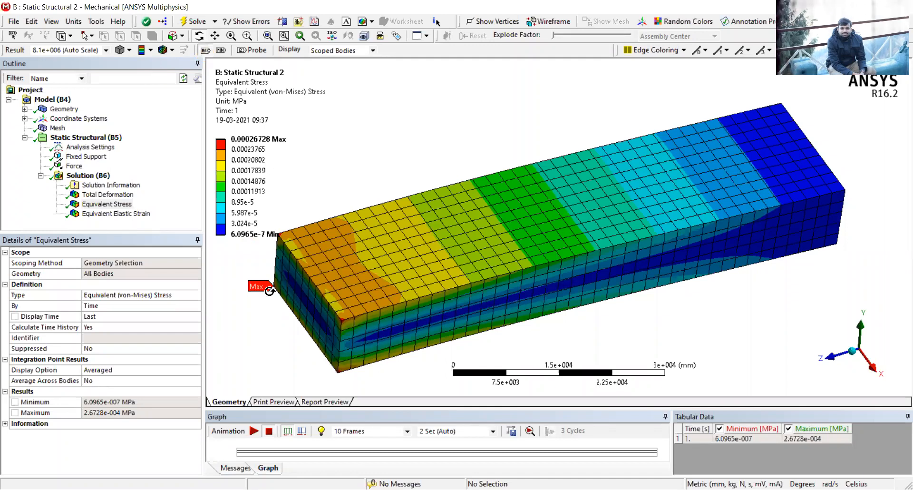
drag(328, 277, 328, 279)
drag(378, 266, 746, 254)
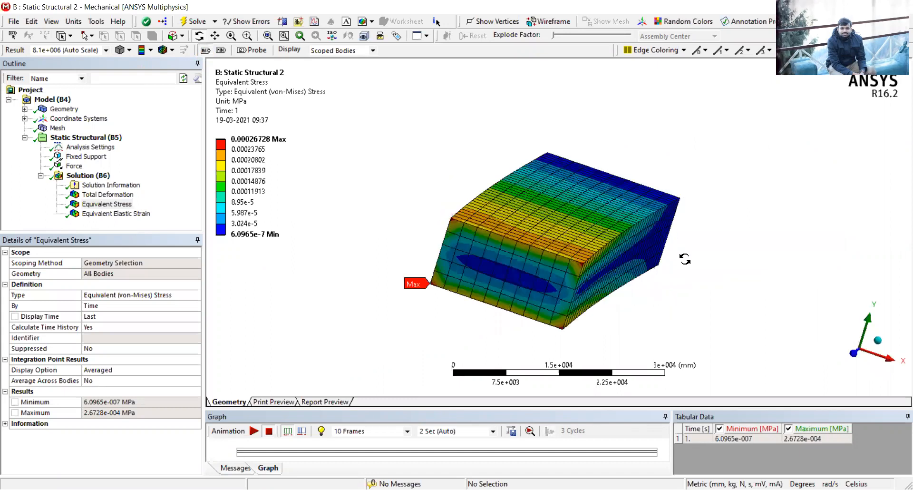
scroll(431, 285, up, 3)
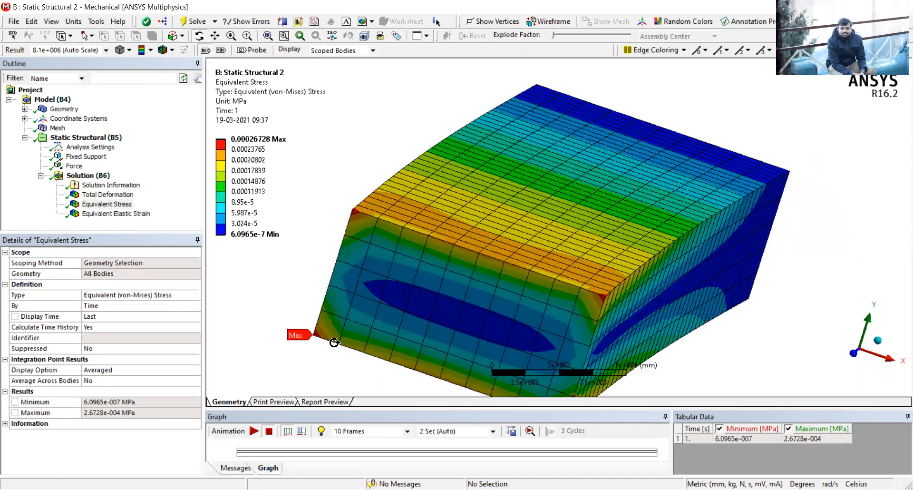
scroll(307, 328, down, 3)
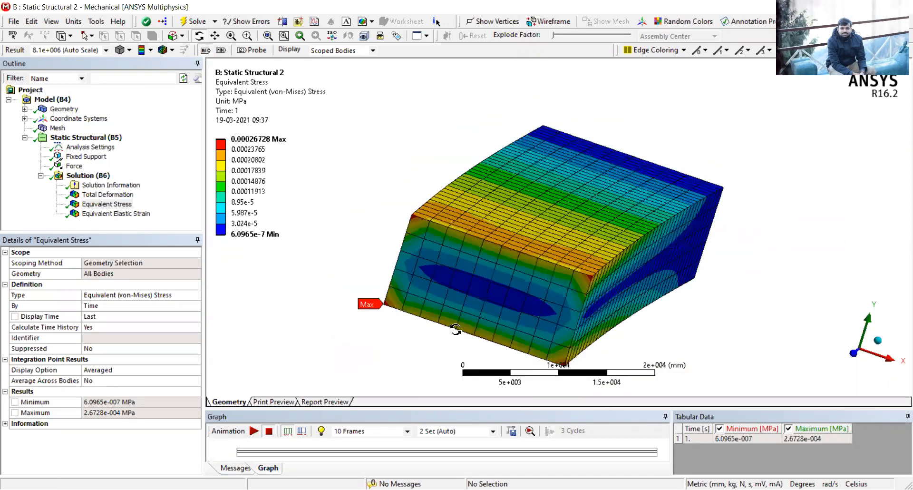
drag(644, 284, 535, 311)
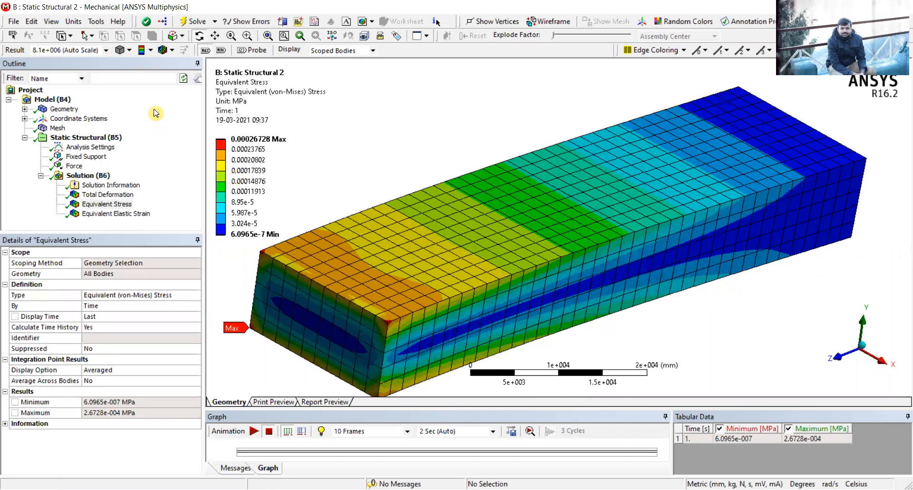
Probe the equivalent stress near the middle of the fixed end face and at one of its upper corners
click(252, 51)
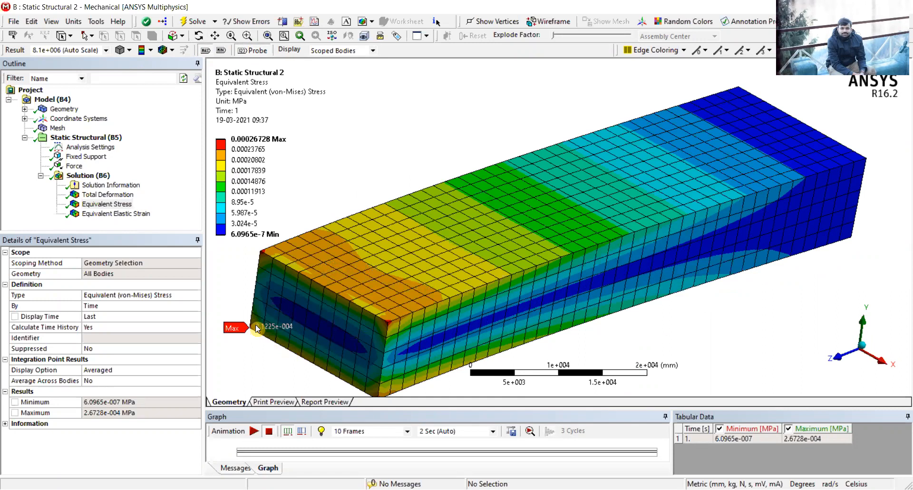
click(318, 322)
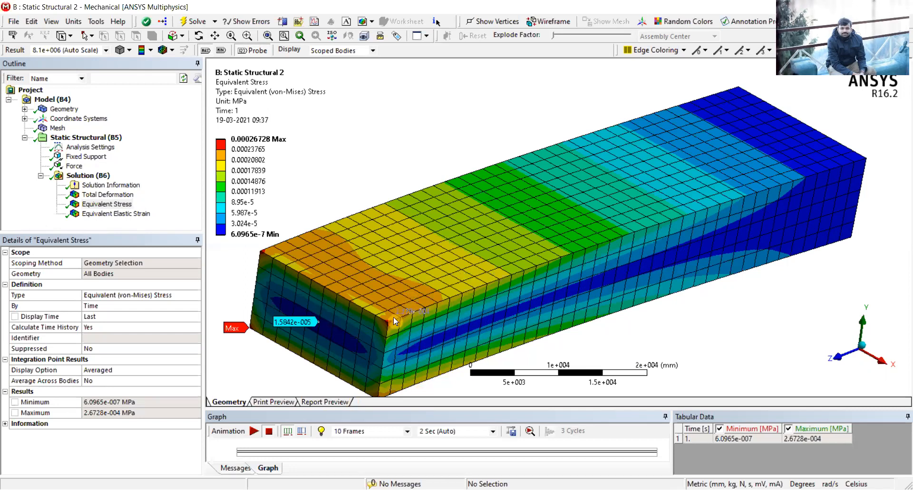
middle_drag(405, 341, 263, 287)
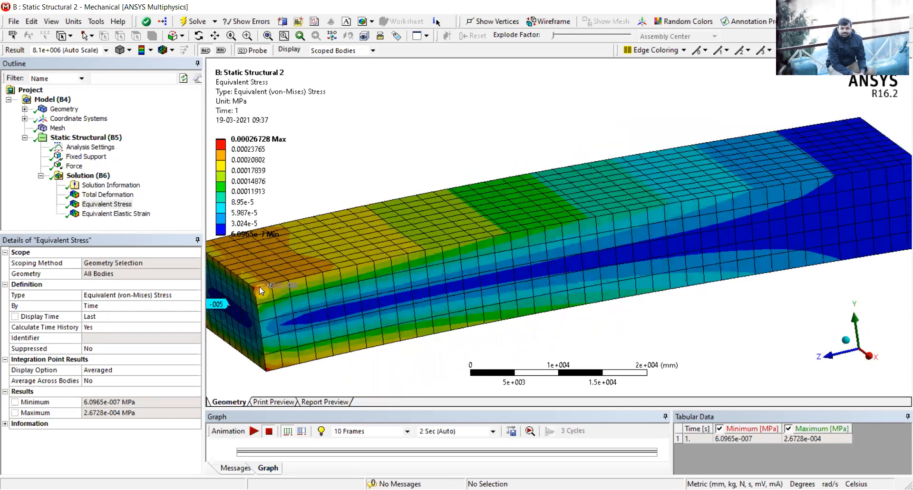
click(255, 289)
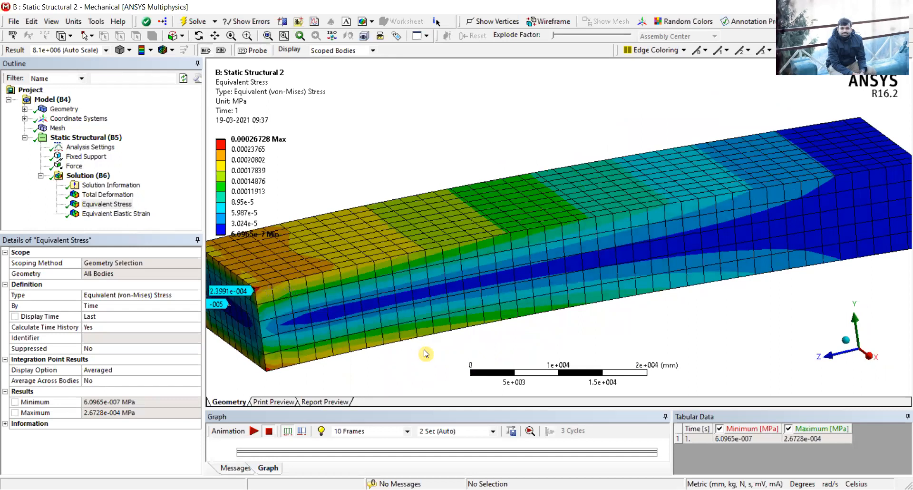
middle_drag(378, 304, 349, 299)
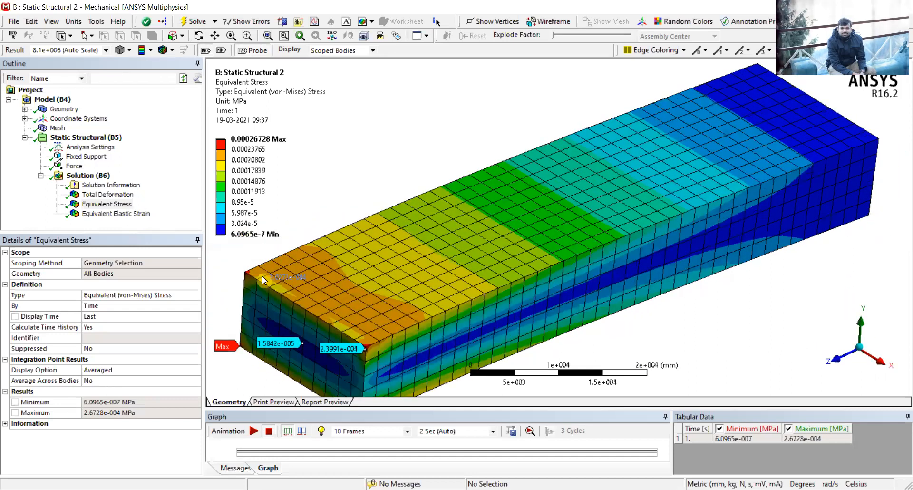
Probe the equivalent stress at the fixed end's other upper corner and at two points on the top face toward the free end
click(246, 271)
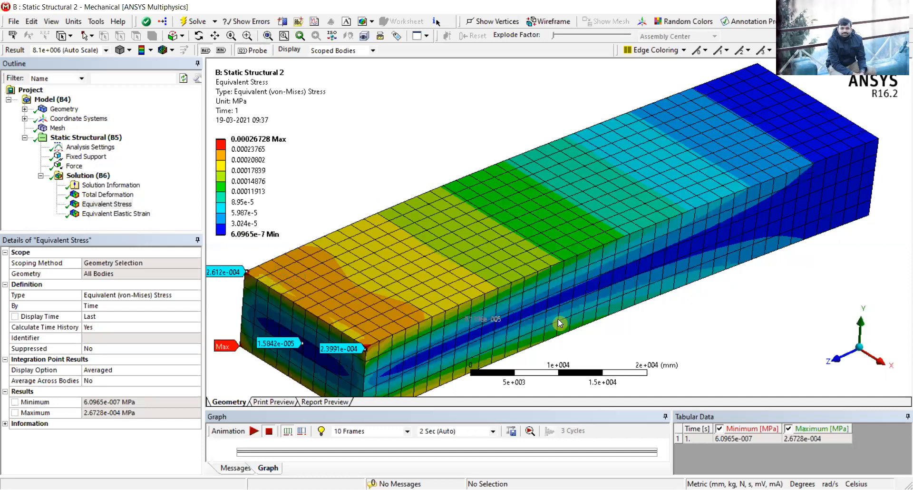
middle_drag(525, 274, 486, 262)
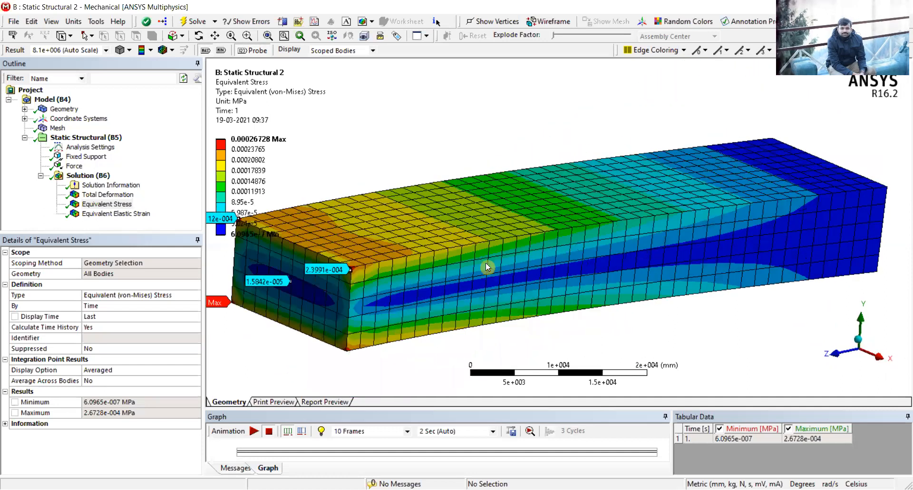
click(737, 197)
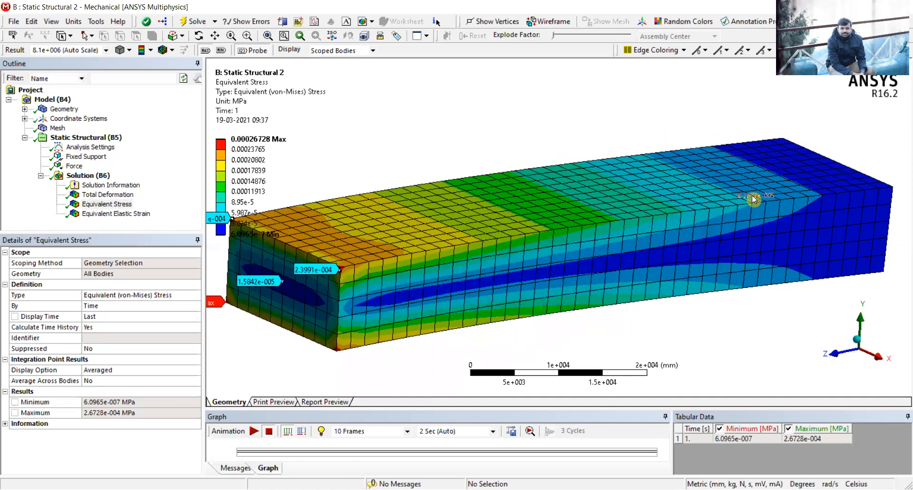
click(782, 159)
Probe the equivalent stress at several points along the long side face and at one point on the top face nearer the fixed end
click(760, 269)
click(548, 279)
click(447, 230)
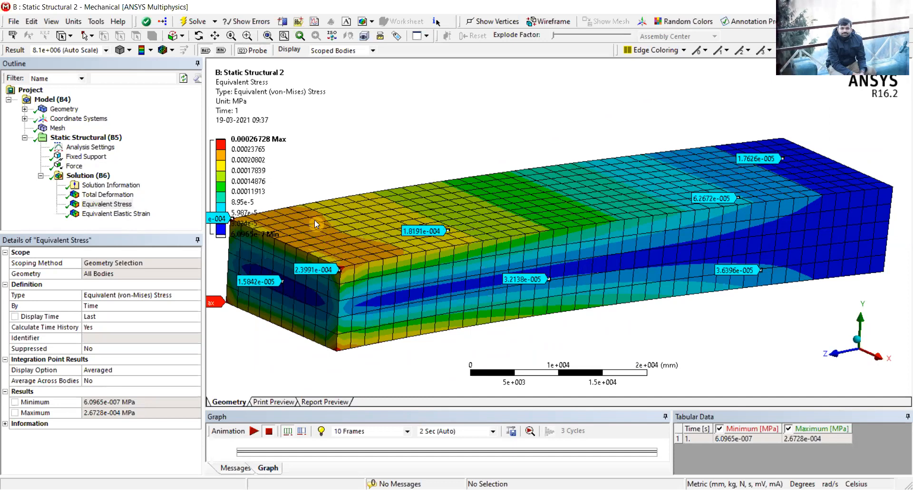
click(386, 295)
click(449, 294)
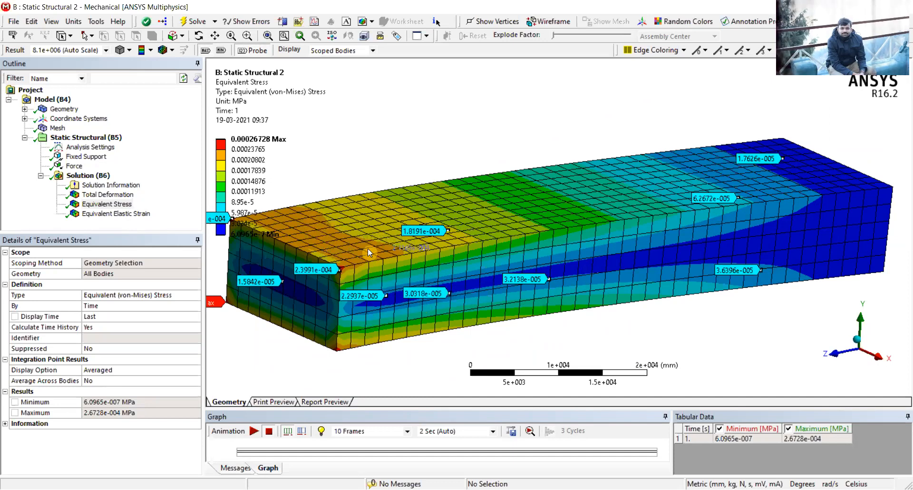
Probe the equivalent stress on the top face close to the fixed end and review the probe labels over the whole block
middle_drag(485, 182, 488, 245)
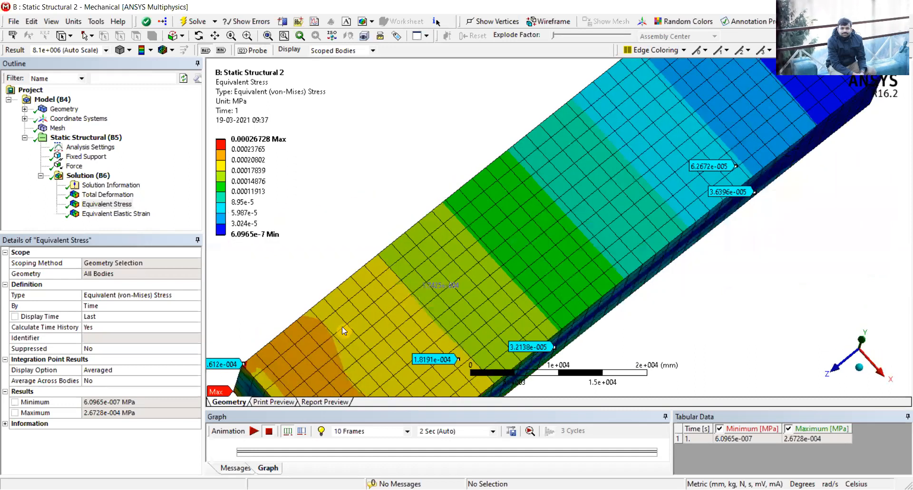
click(321, 343)
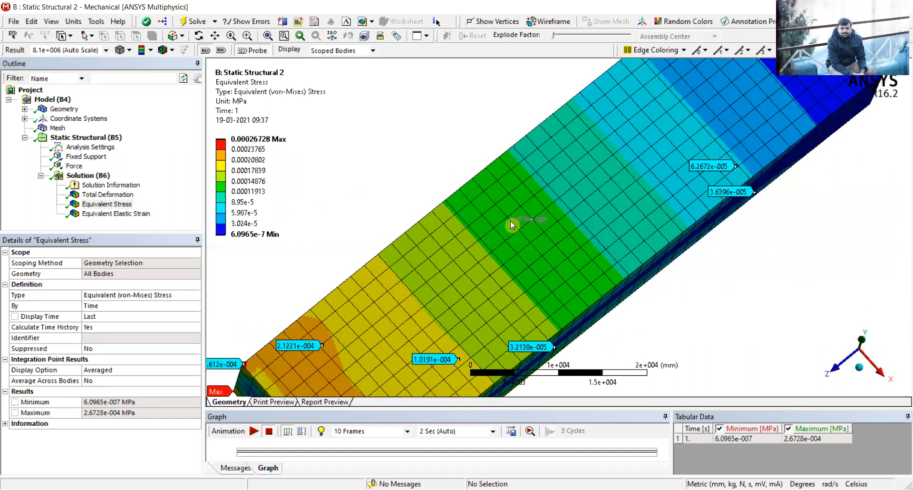
scroll(509, 221, down, 4)
middle_drag(518, 231, 518, 231)
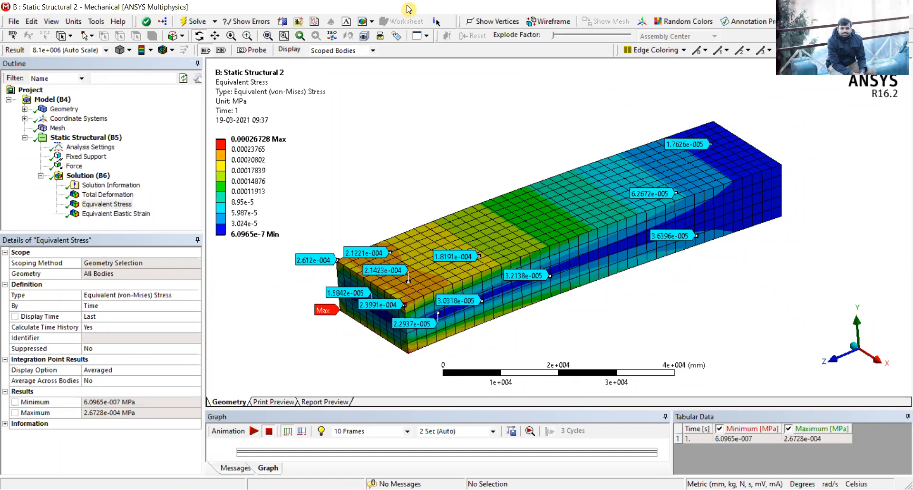
Display the Equivalent Elastic Strain result in a side view along the X axis and hide its maximum marker
click(117, 214)
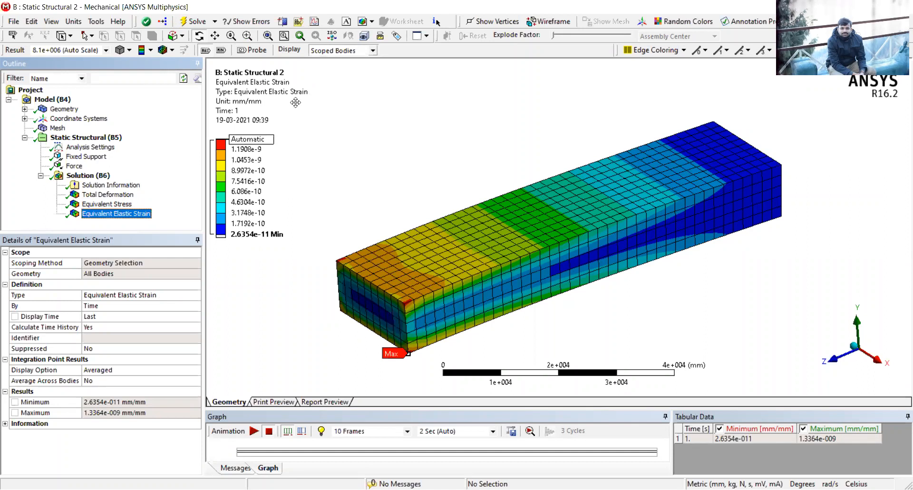
click(882, 364)
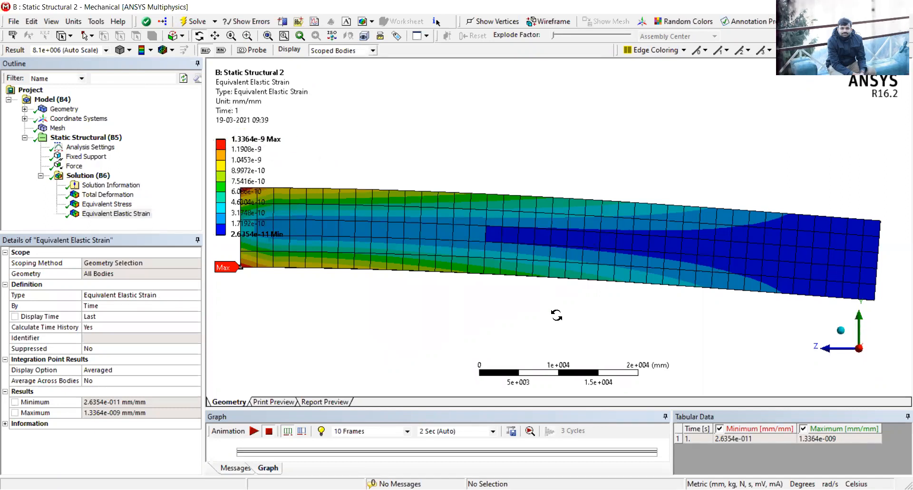
scroll(454, 265, down, 1)
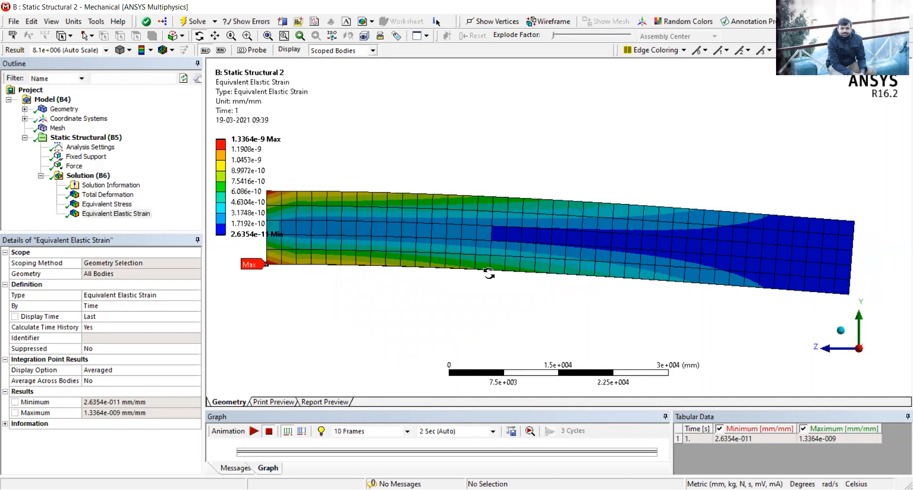
click(205, 50)
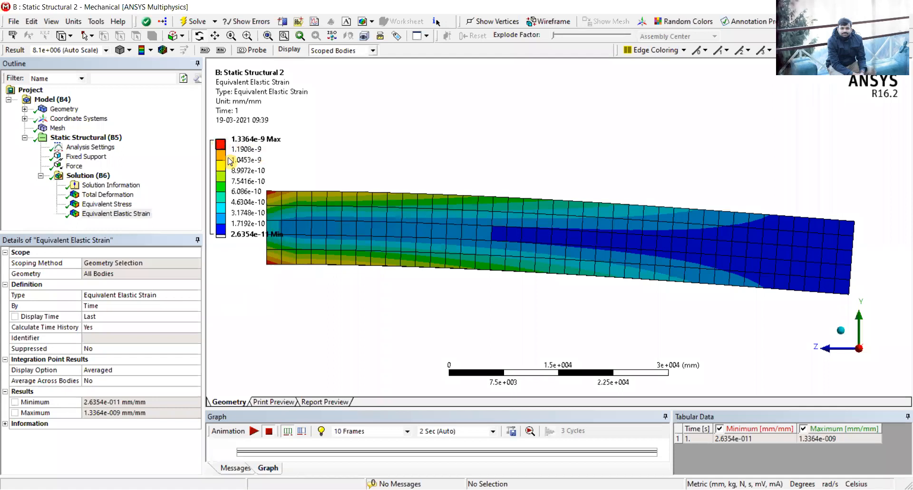
Examine the elastic strain distribution on the block's fixed end, underside, top and side faces from several viewpoints
drag(309, 296, 637, 259)
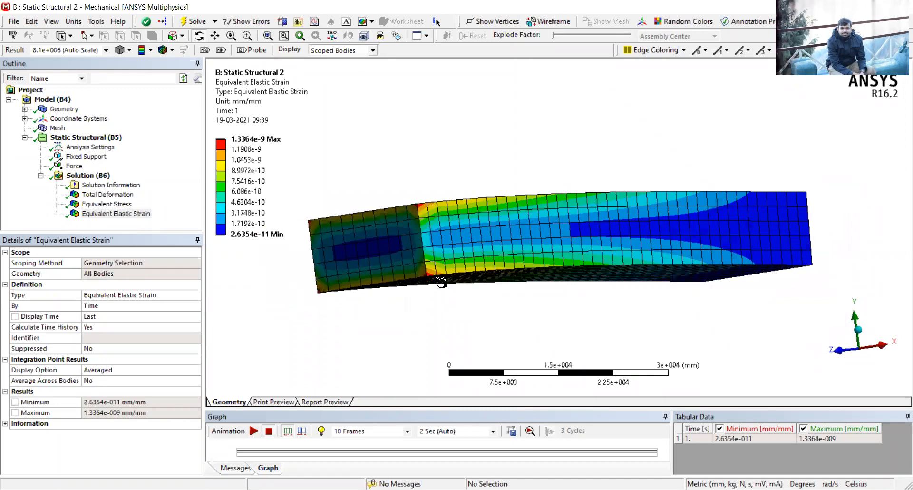
scroll(415, 282, up, 5)
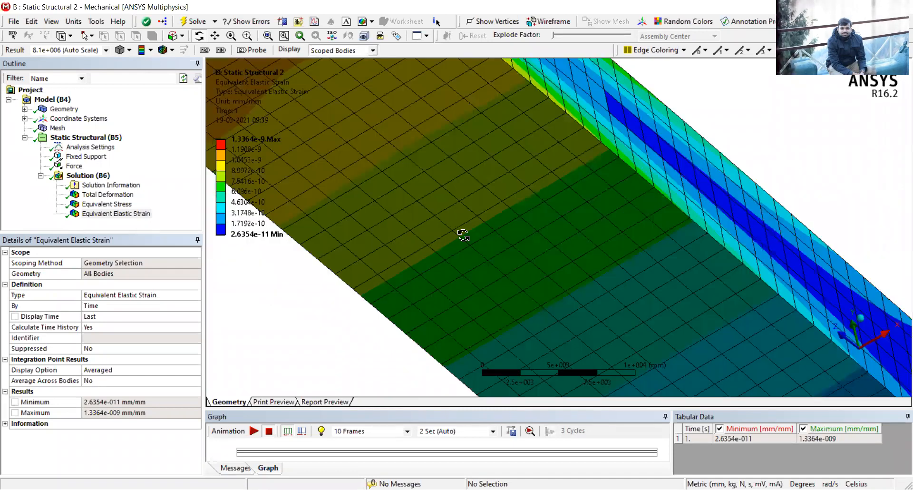
drag(463, 235, 468, 212)
scroll(468, 213, down, 3)
drag(529, 180, 622, 315)
drag(577, 277, 552, 295)
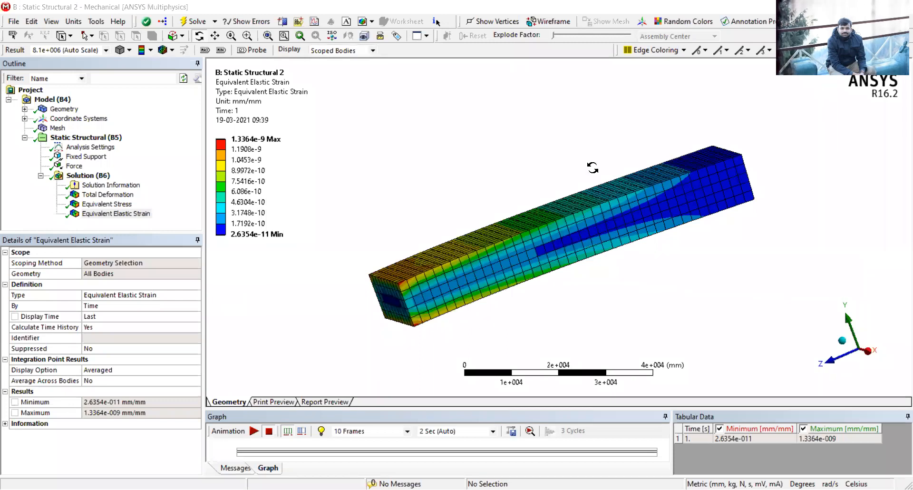
drag(550, 171, 503, 176)
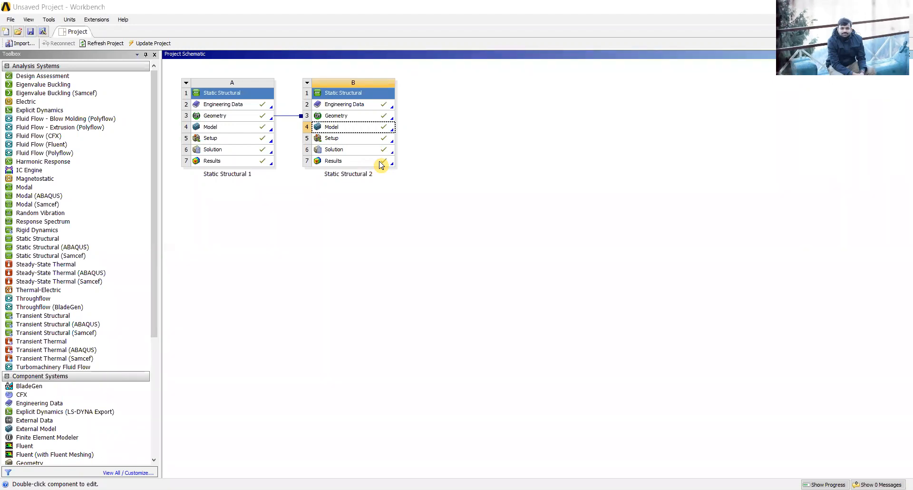
Switch to the Workbench project schematic and open the Results of the Static Structural 2 system in Mechanical
double_click(350, 162)
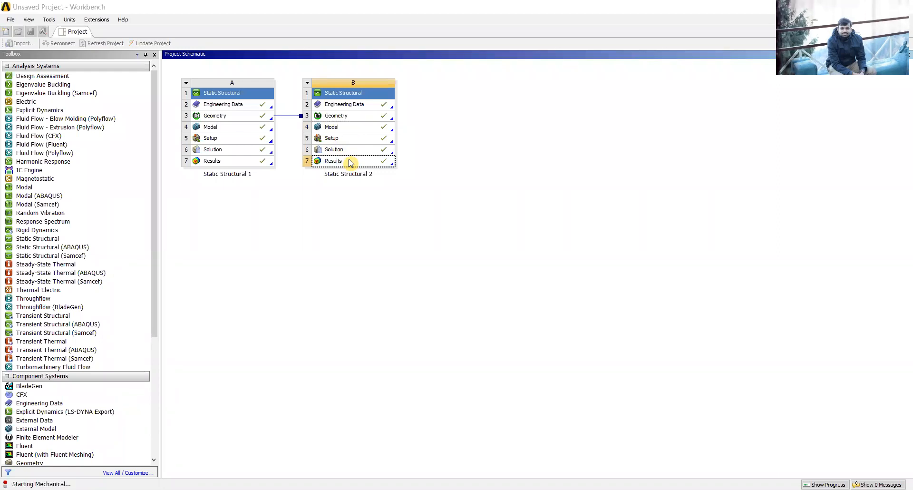